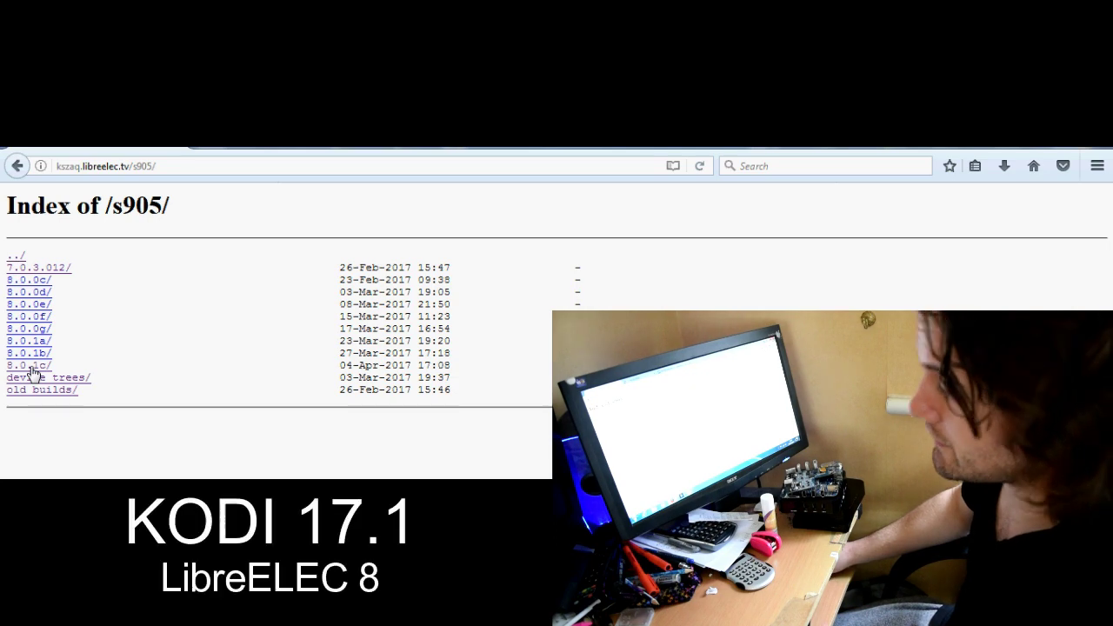
Open the 8.0.1c build folder, examine the LibreELEC-S905.arm-8.0-8.0.1c.img.gz entry, and return to the s905 index.
{"action": "left_click", "coordinate": [31, 366]}
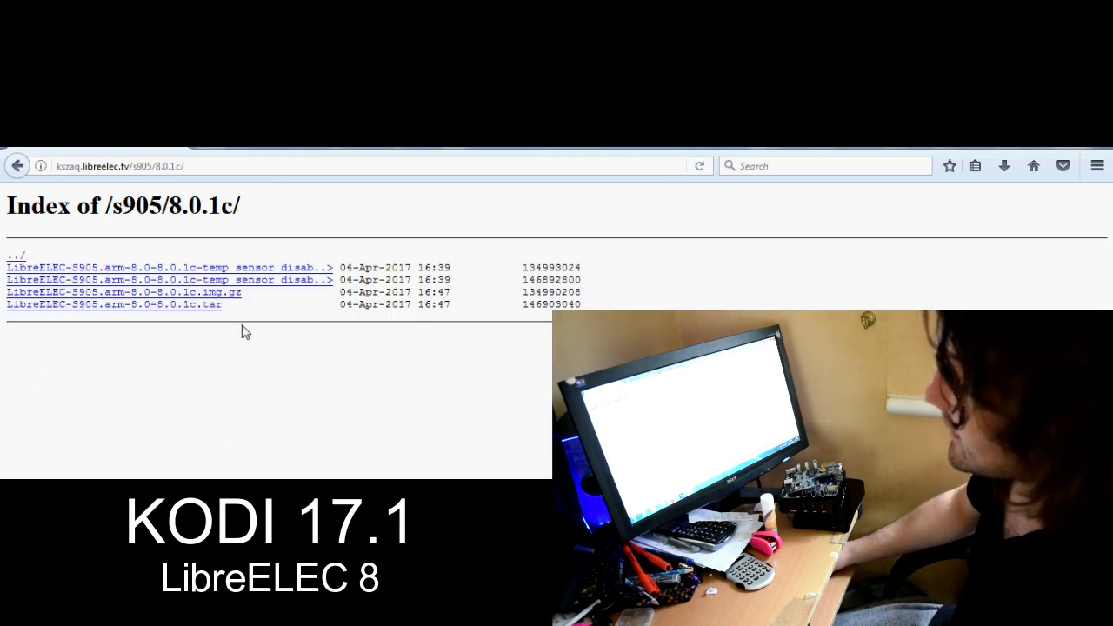
{"action": "mouse_move", "coordinate": [236, 305]}
{"action": "left_mouse_down"}
{"action": "mouse_move", "coordinate": [18, 317]}
{"action": "mouse_move", "coordinate": [225, 299]}
{"action": "left_mouse_up"}
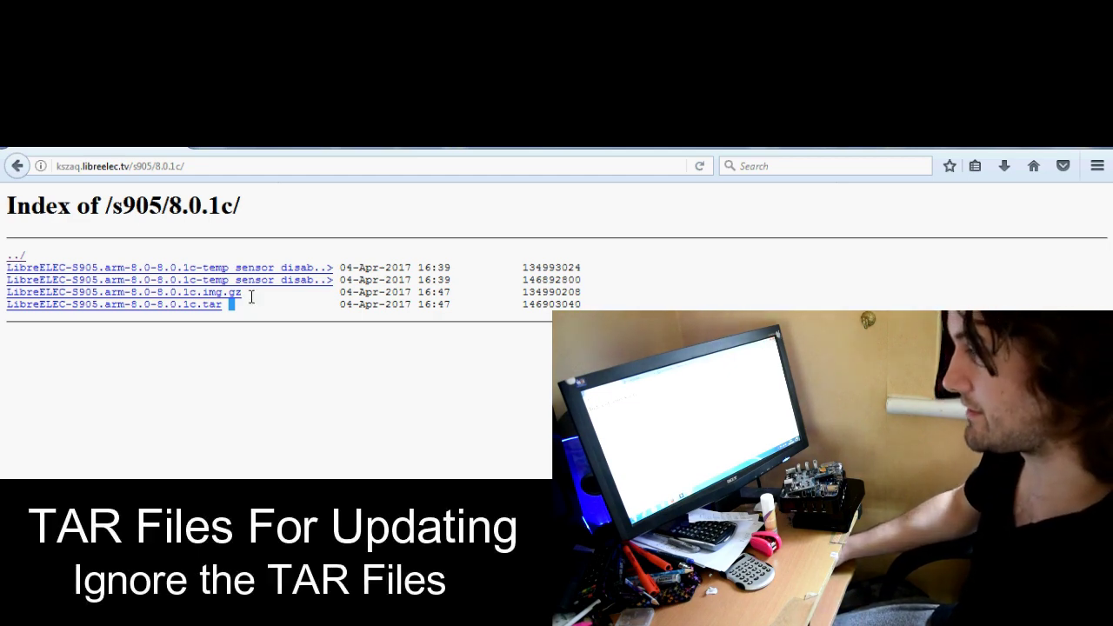
{"action": "left_click", "coordinate": [252, 293]}
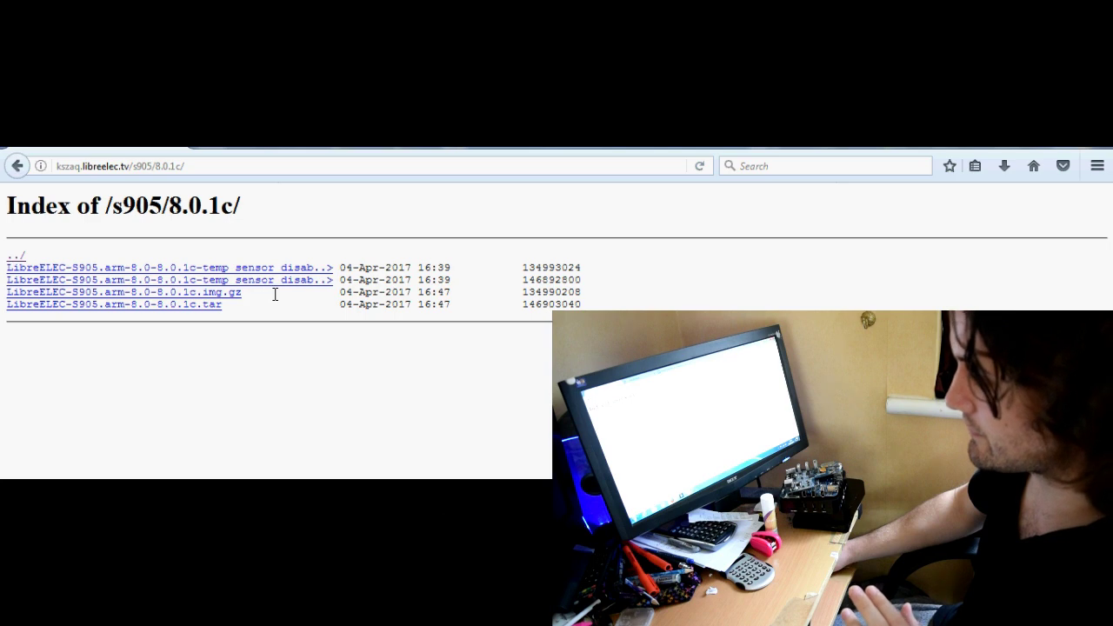
{"action": "left_click_drag", "start_coordinate": [281, 294], "coordinate": [4, 295]}
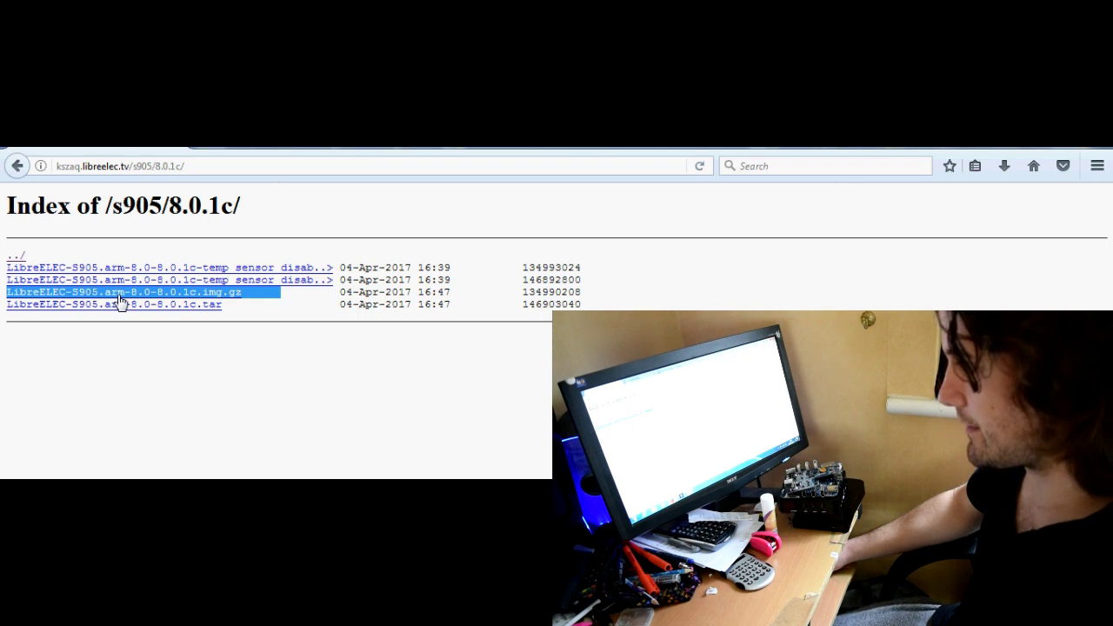
{"action": "left_click", "coordinate": [254, 325]}
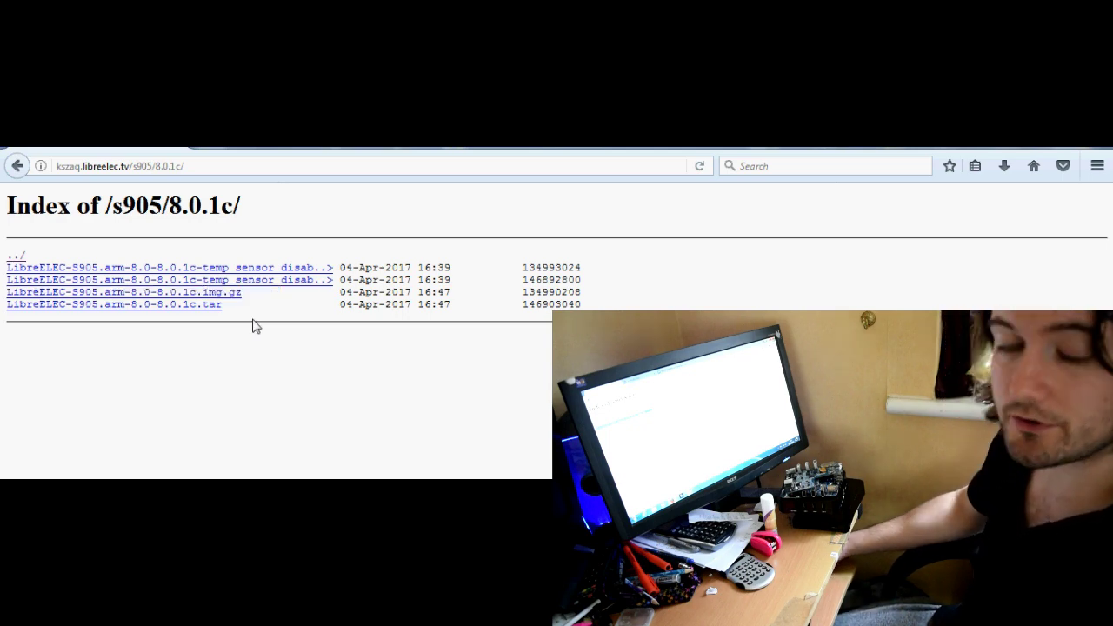
{"action": "left_click", "coordinate": [16, 258]}
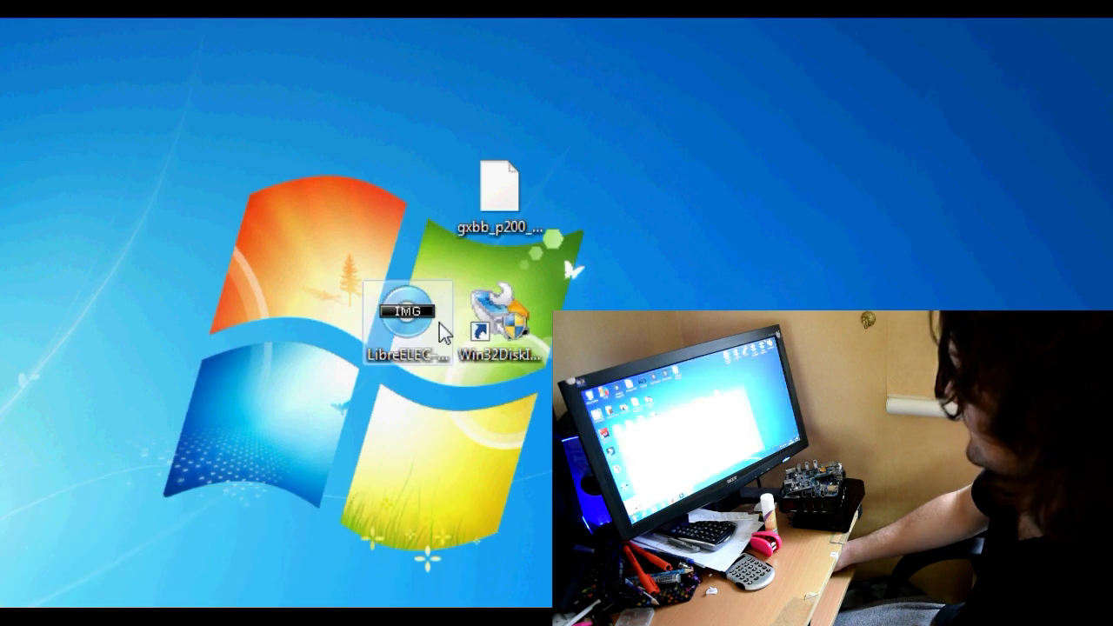
{"action": "left_click", "coordinate": [415, 321]}
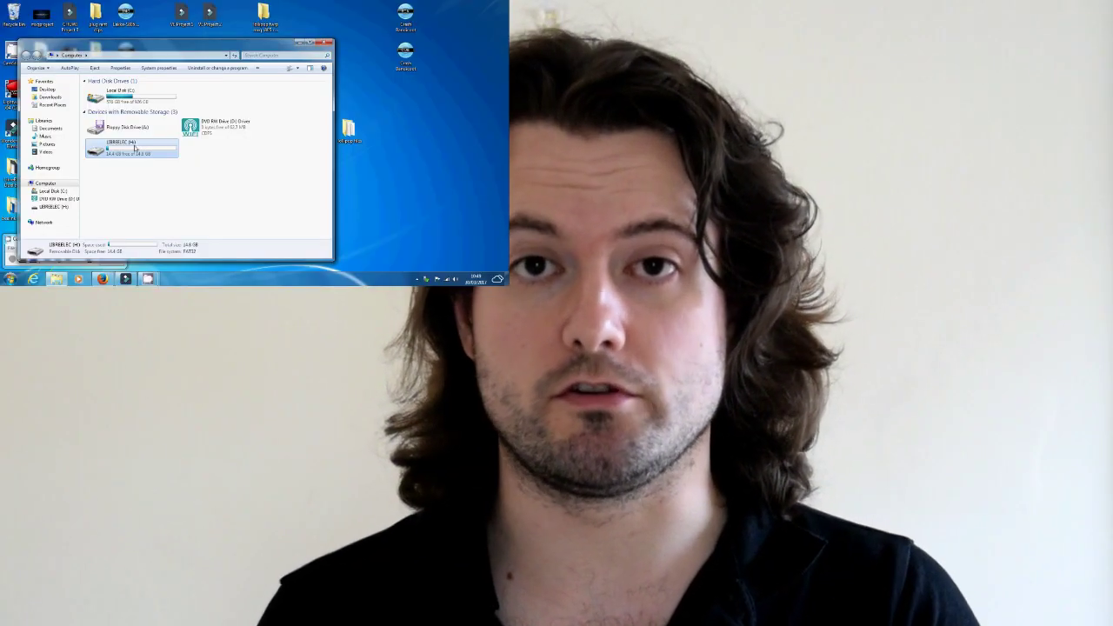
Open the format settings for the LIBREELEC (H:) removable drive.
{"action": "right_click", "coordinate": [135, 149]}
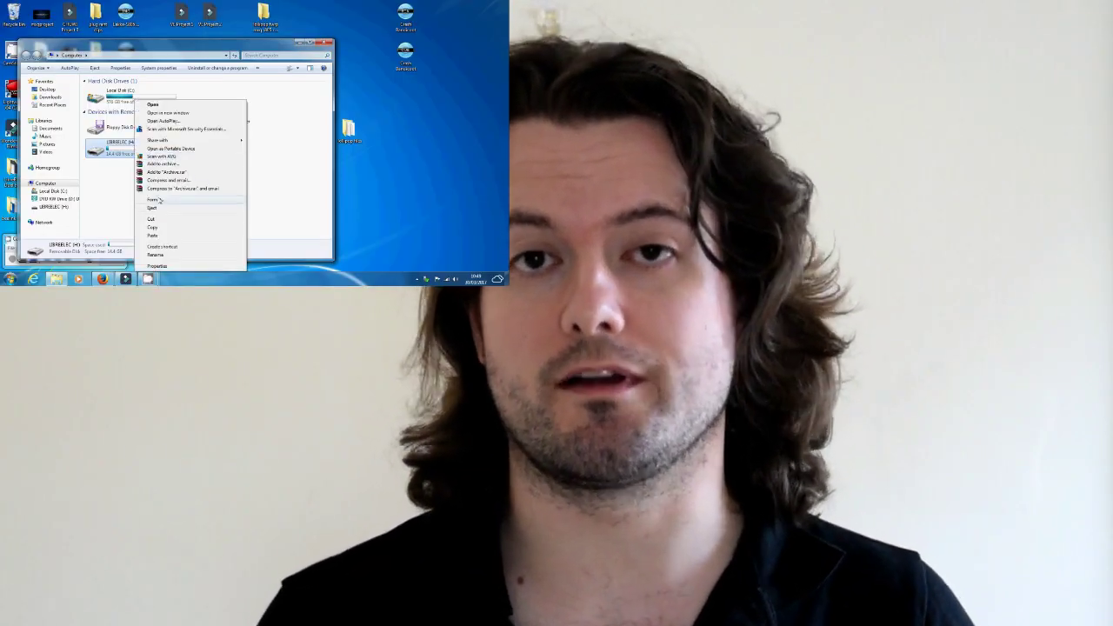
{"action": "left_click", "coordinate": [157, 208]}
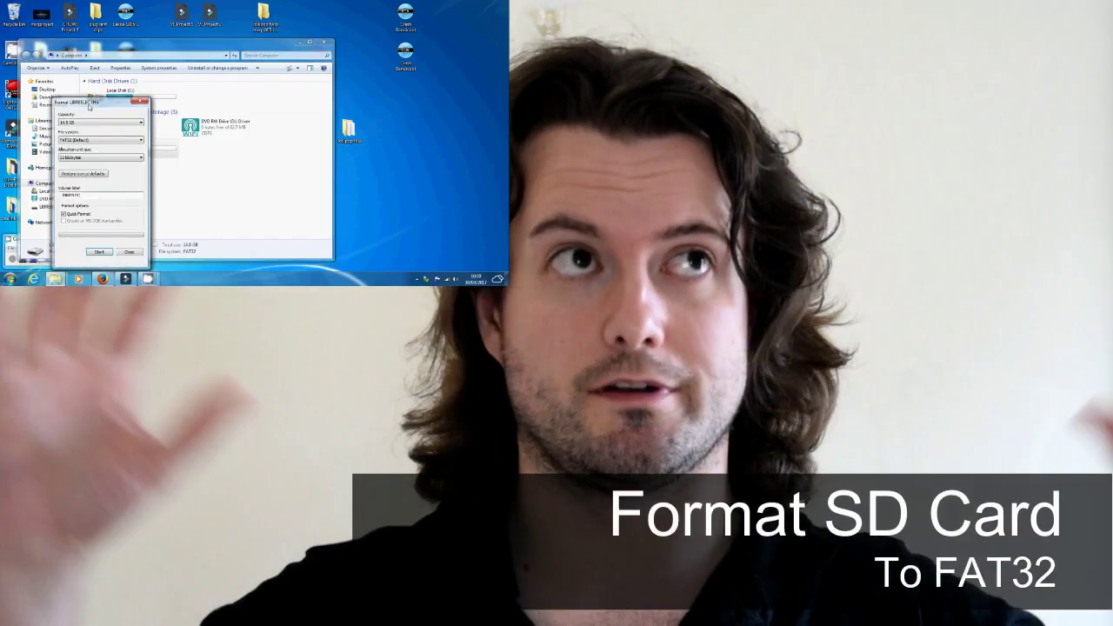
{"action": "left_click", "coordinate": [127, 109]}
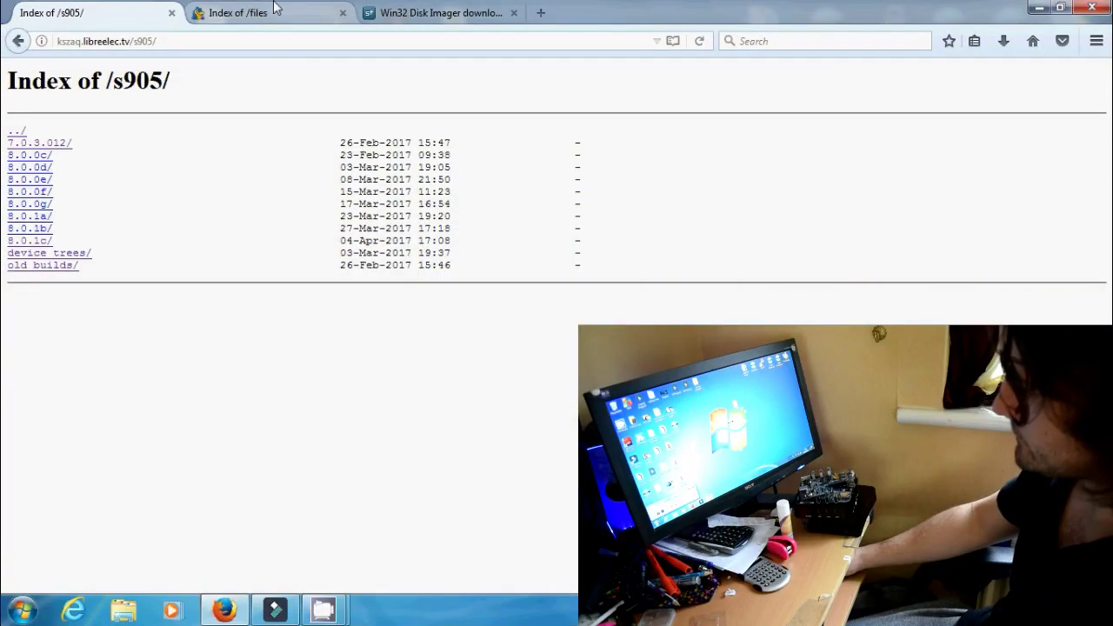
Open the win32disk folder in the mxqproject.com/files index and locate the Win32DiskImager-0.9.5-install.exe download.
{"action": "left_click", "coordinate": [294, 9]}
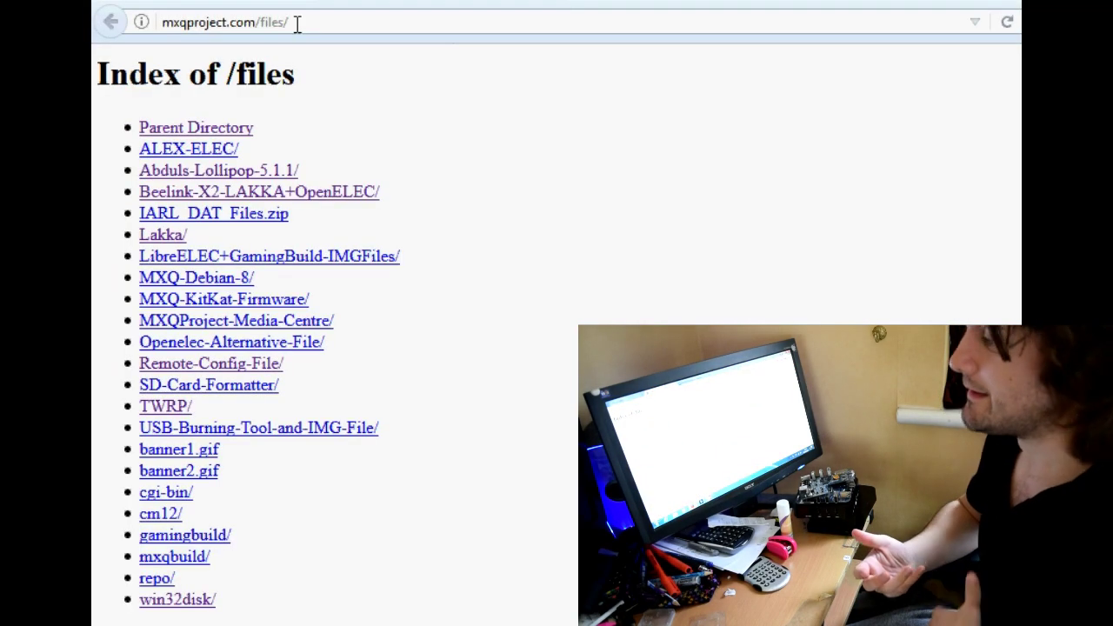
{"action": "left_click_drag", "start_coordinate": [158, 41], "coordinate": [55, 41]}
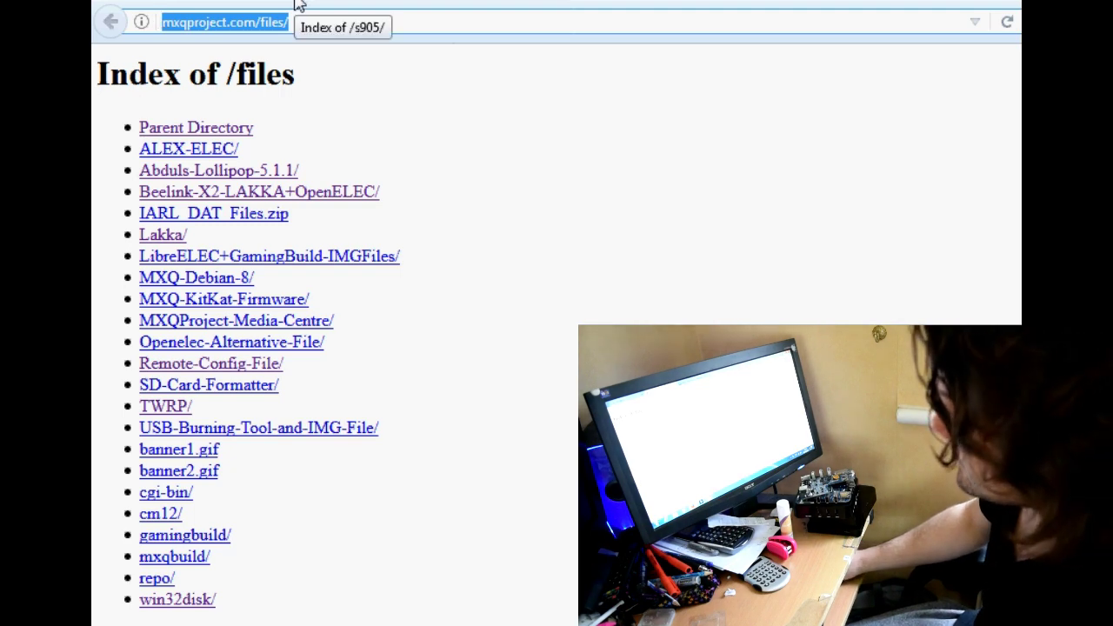
{"action": "left_click", "coordinate": [180, 608]}
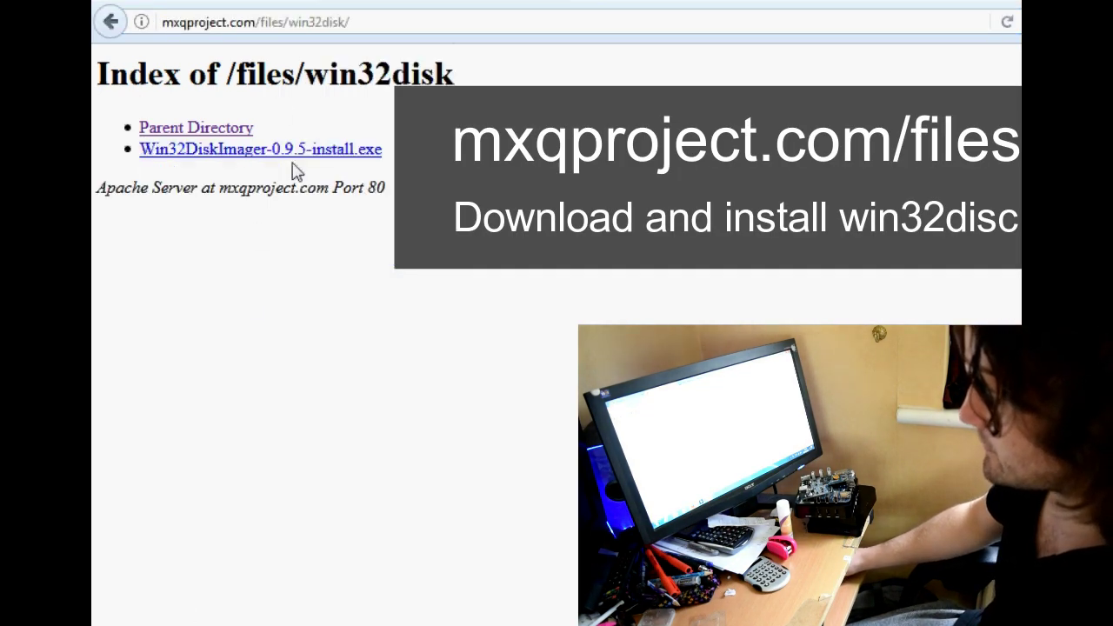
{"action": "left_click_drag", "start_coordinate": [443, 153], "coordinate": [146, 162]}
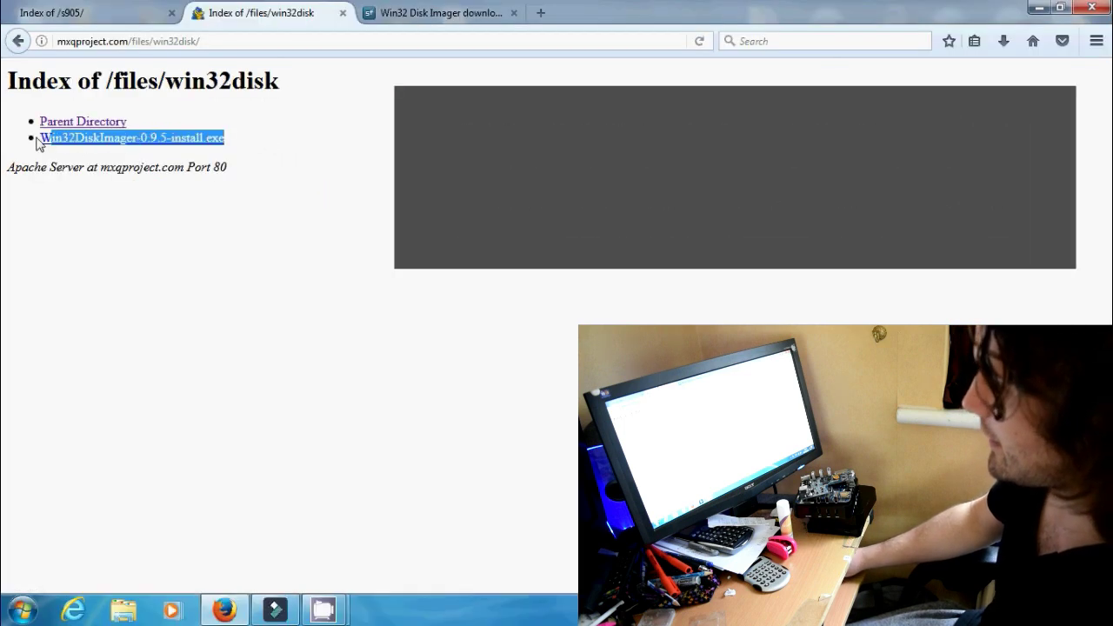
{"action": "left_click_drag", "start_coordinate": [45, 148], "coordinate": [230, 145]}
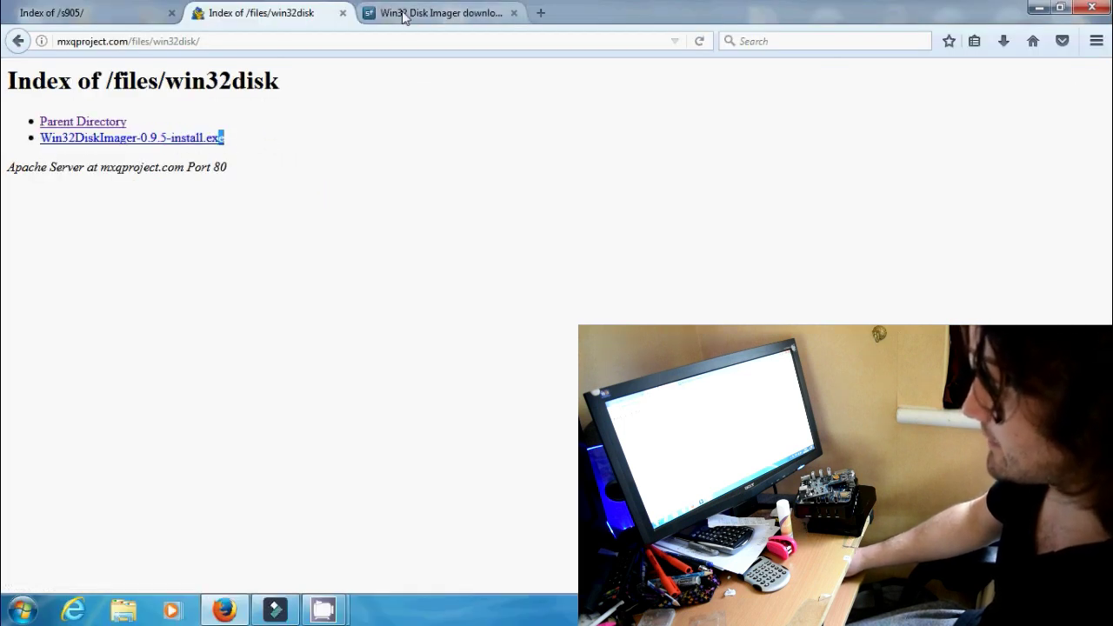
Look over the SourceForge project page for Win32 Disk Imager and return to the win32disk index.
{"action": "left_click", "coordinate": [397, 13]}
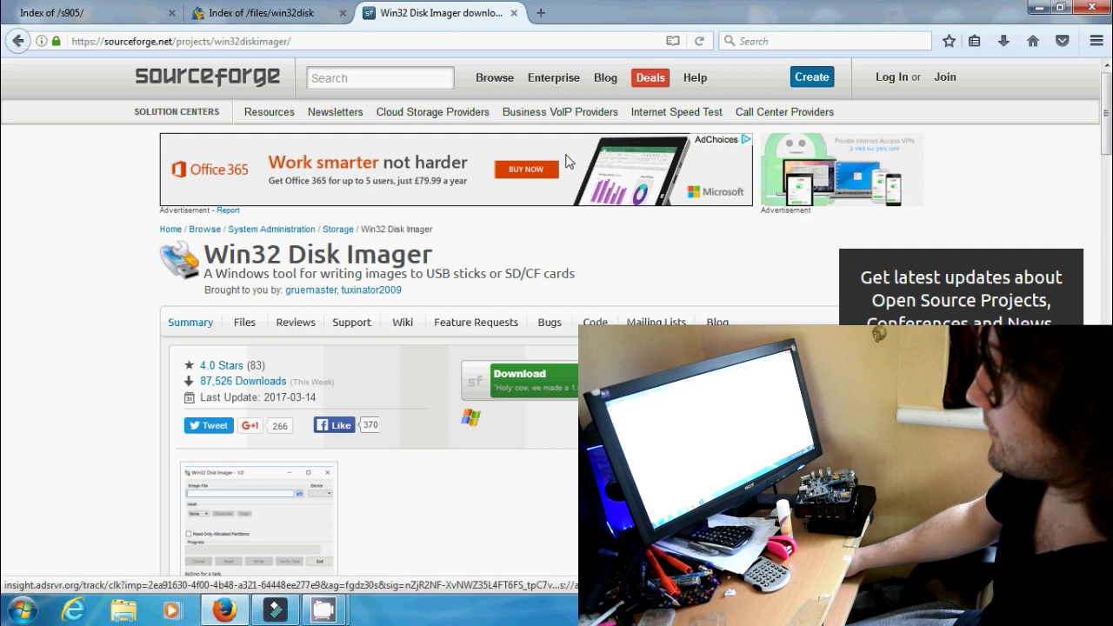
{"action": "scroll", "coordinate": [1108, 108], "scroll_direction": "down", "scroll_amount": 3}
{"action": "scroll", "coordinate": [669, 261], "scroll_direction": "up", "scroll_amount": 2}
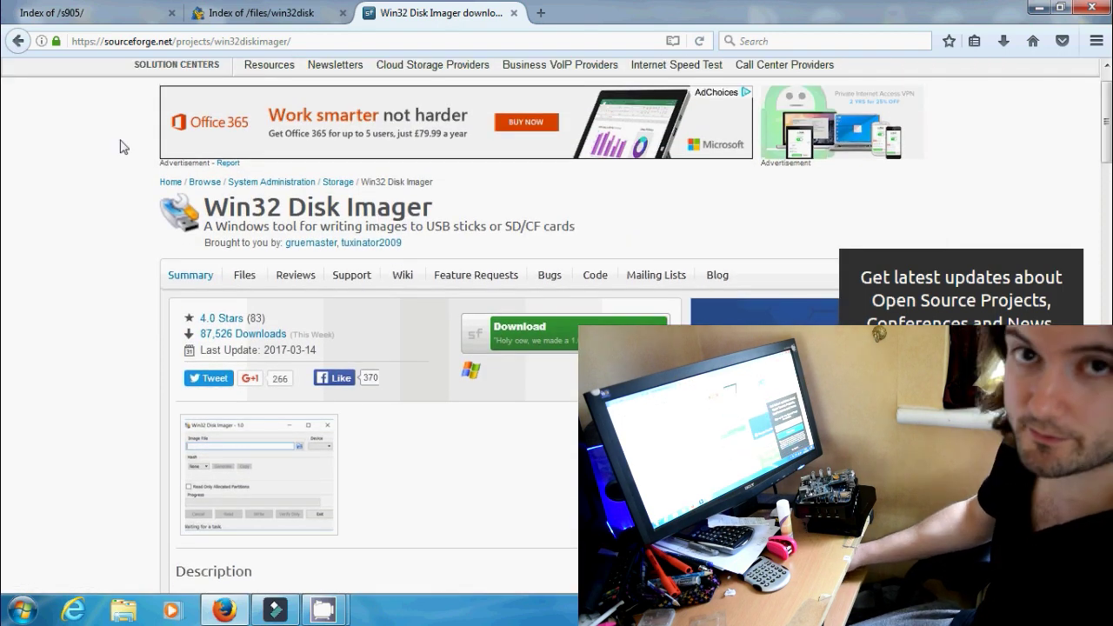
{"action": "left_click", "coordinate": [261, 10]}
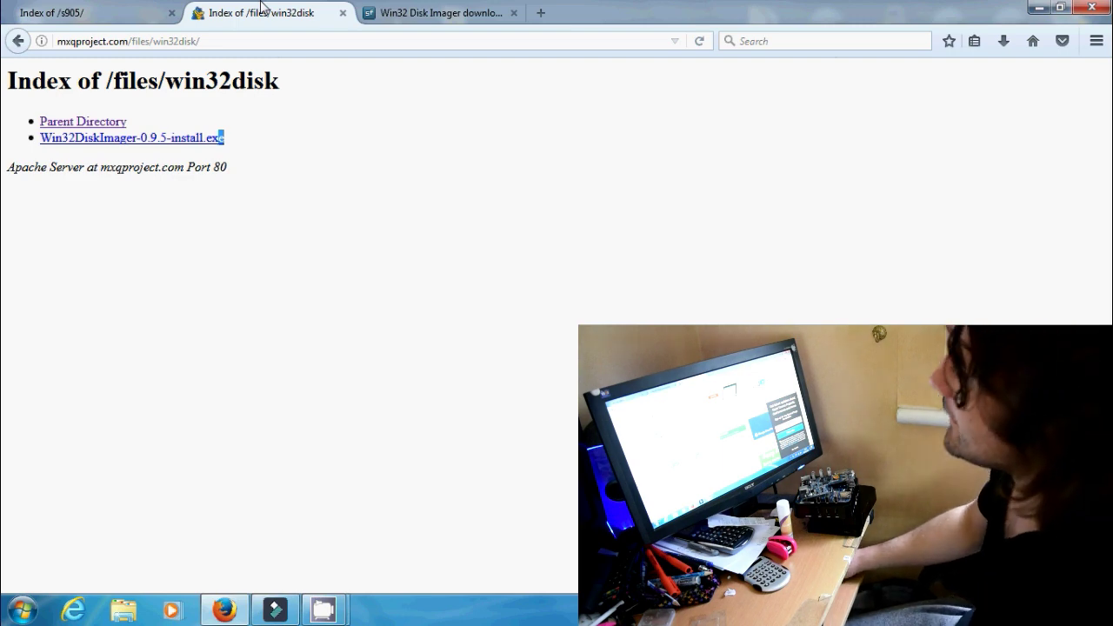
Minimise the browser and check the file type of the LibreELEC-S905.arm-8.0-8.0.1b image in its desktop file properties.
{"action": "left_click", "coordinate": [1039, 8]}
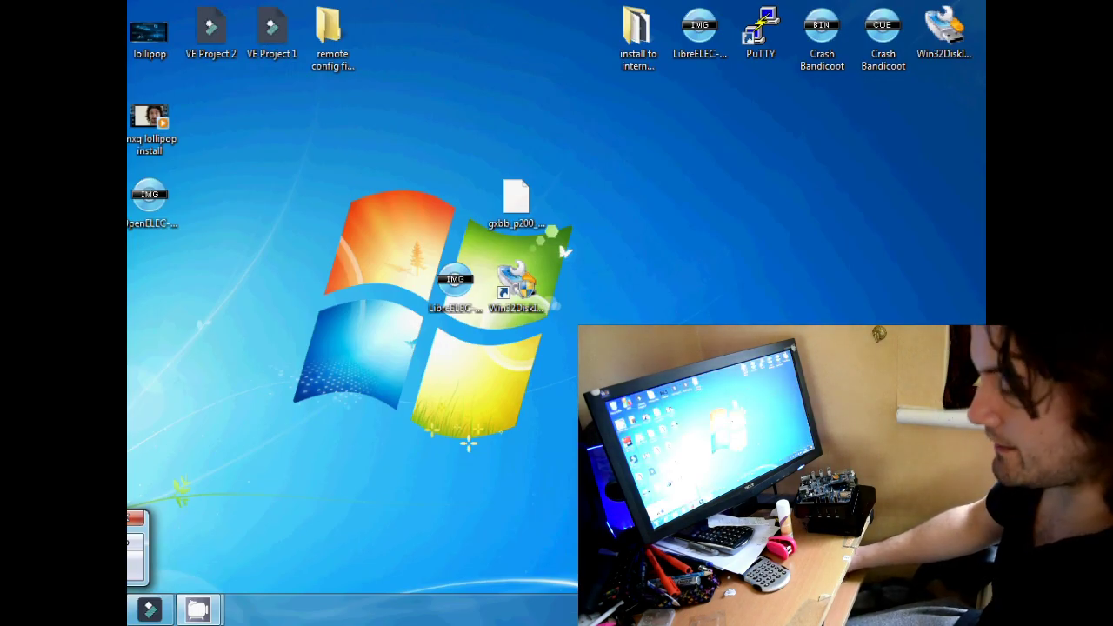
{"action": "left_click", "coordinate": [469, 296]}
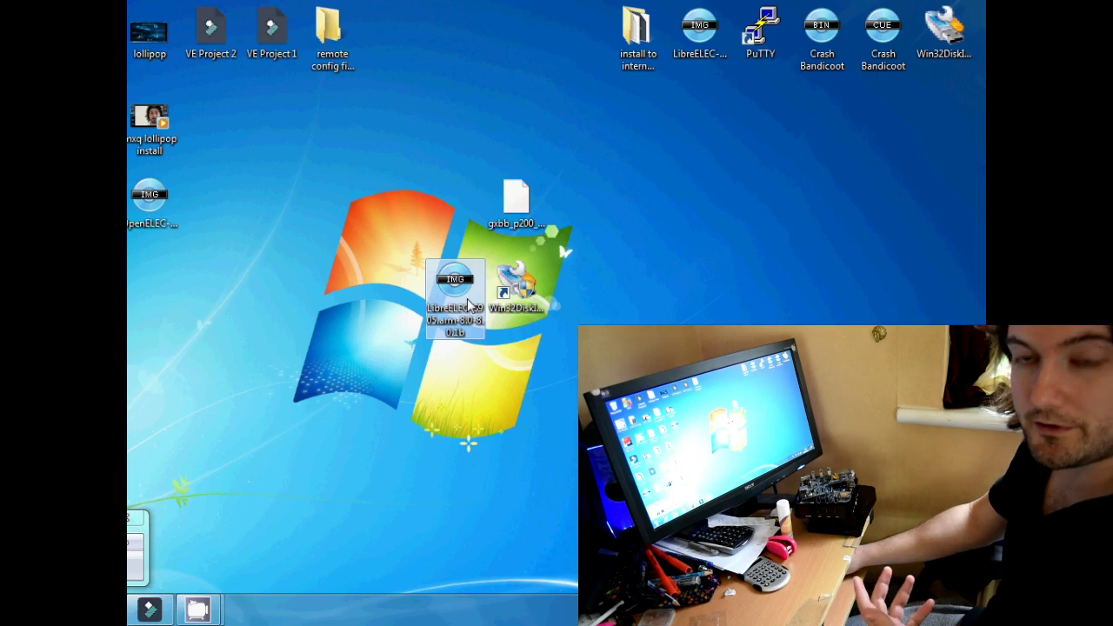
{"action": "right_click", "coordinate": [468, 303]}
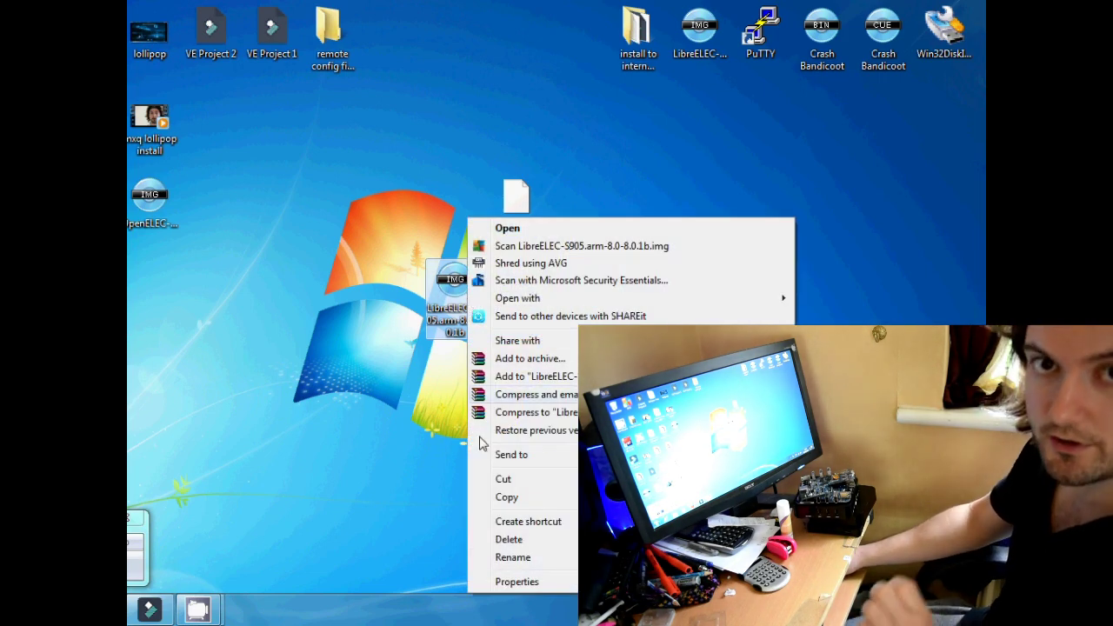
{"action": "left_click", "coordinate": [494, 575]}
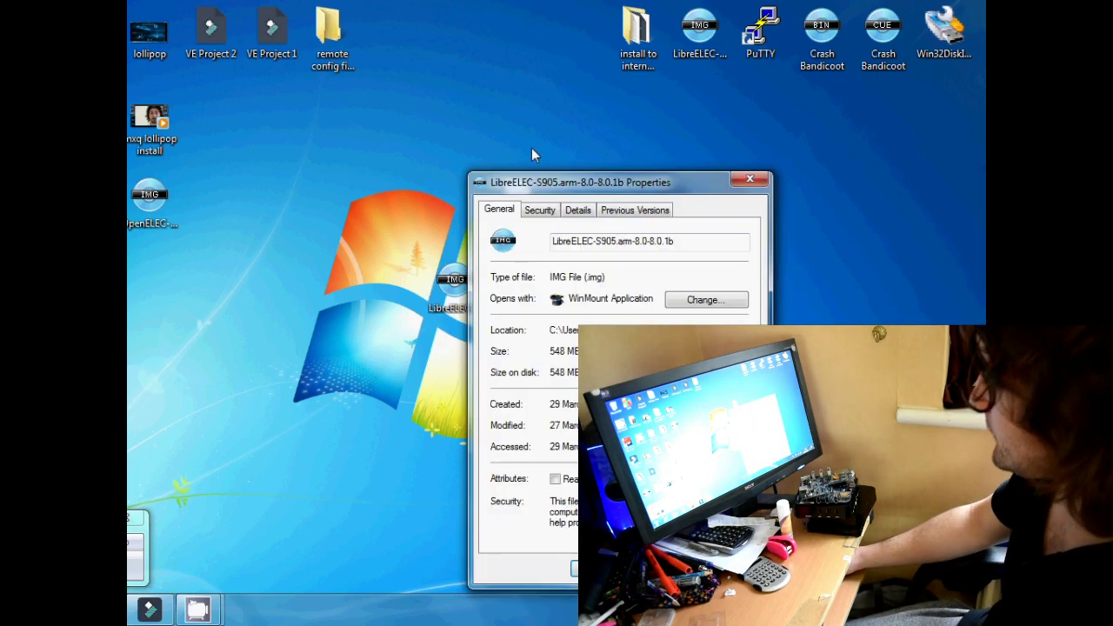
{"action": "left_click_drag", "start_coordinate": [611, 180], "coordinate": [462, 152]}
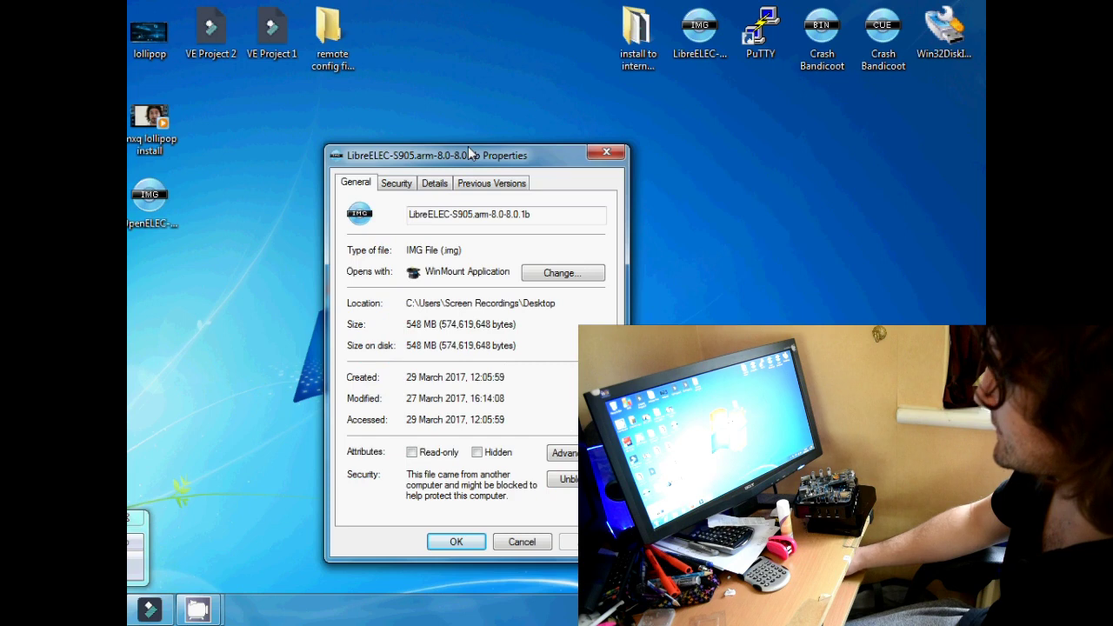
{"action": "left_click", "coordinate": [463, 249]}
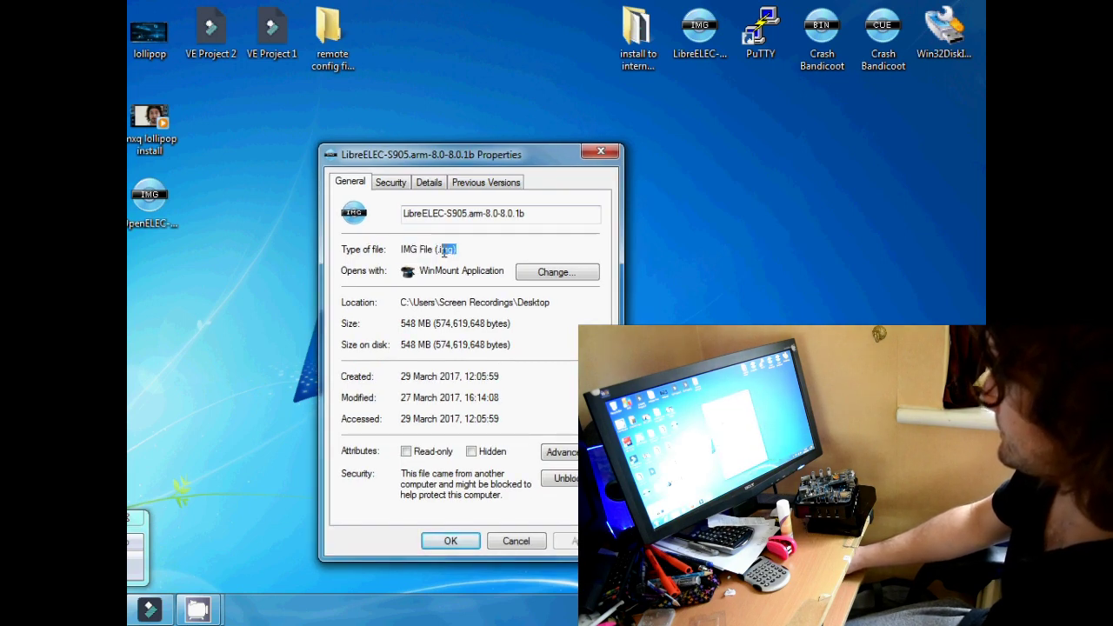
{"action": "left_click", "coordinate": [600, 151]}
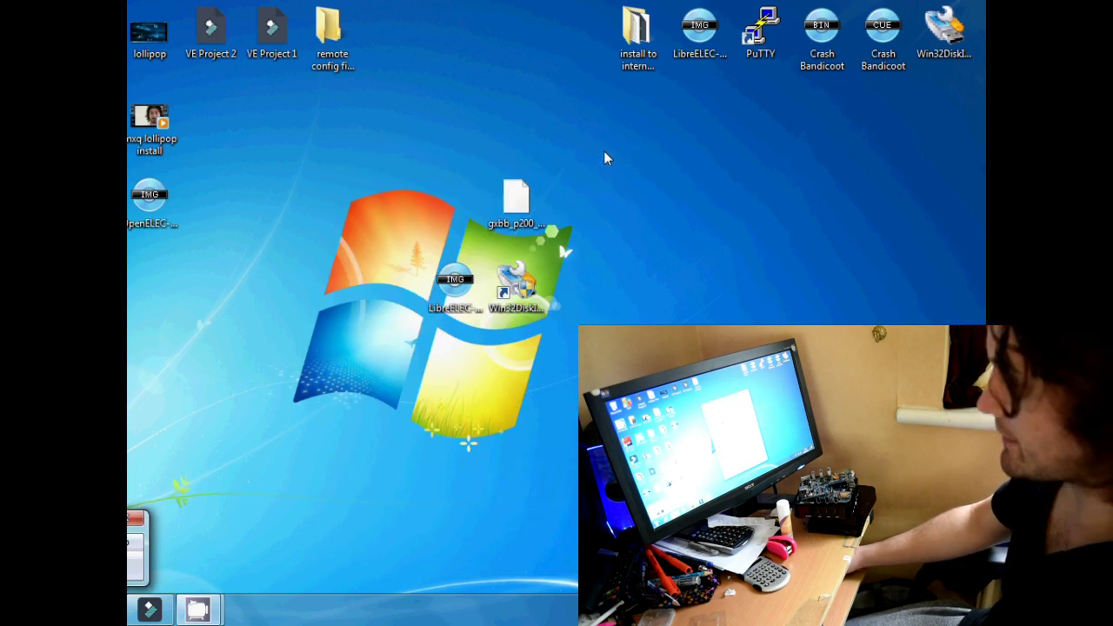
Launch Win32 Disk Imager and load LibreELEC-S905.arm-8.0-8.0.1b.img from the Desktop as the image file.
{"action": "left_click", "coordinate": [528, 289]}
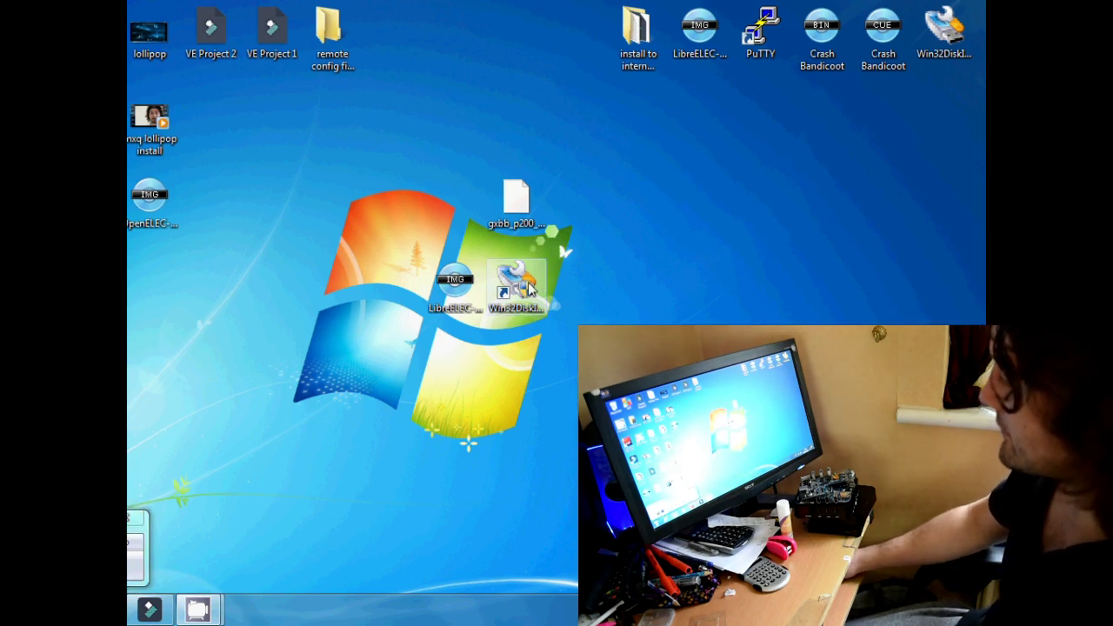
{"action": "double_click", "coordinate": [529, 290]}
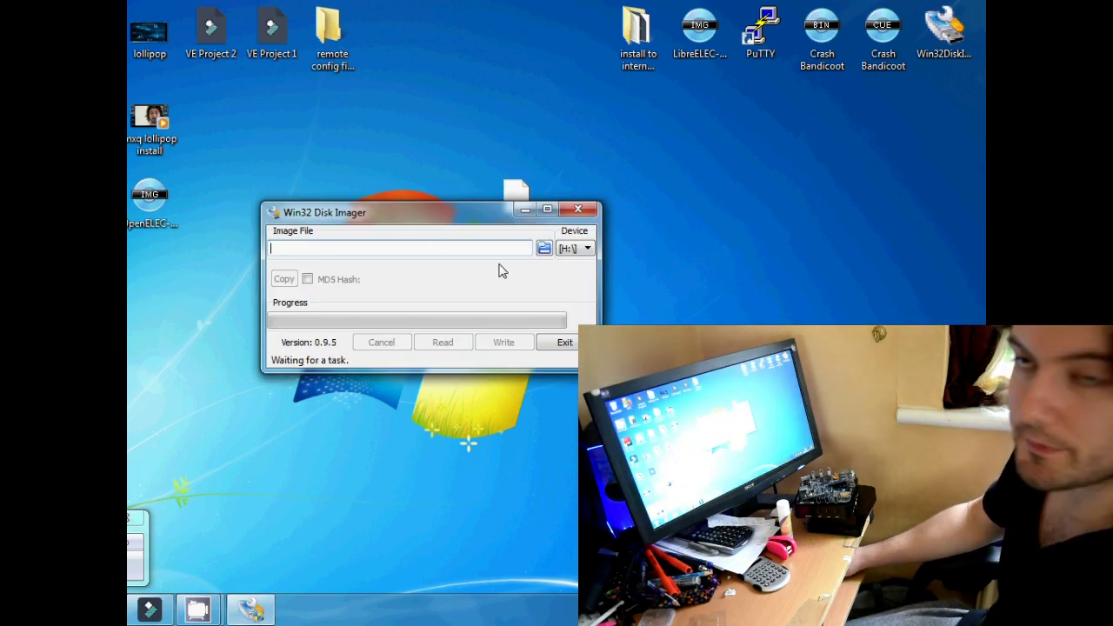
{"action": "left_click", "coordinate": [542, 248]}
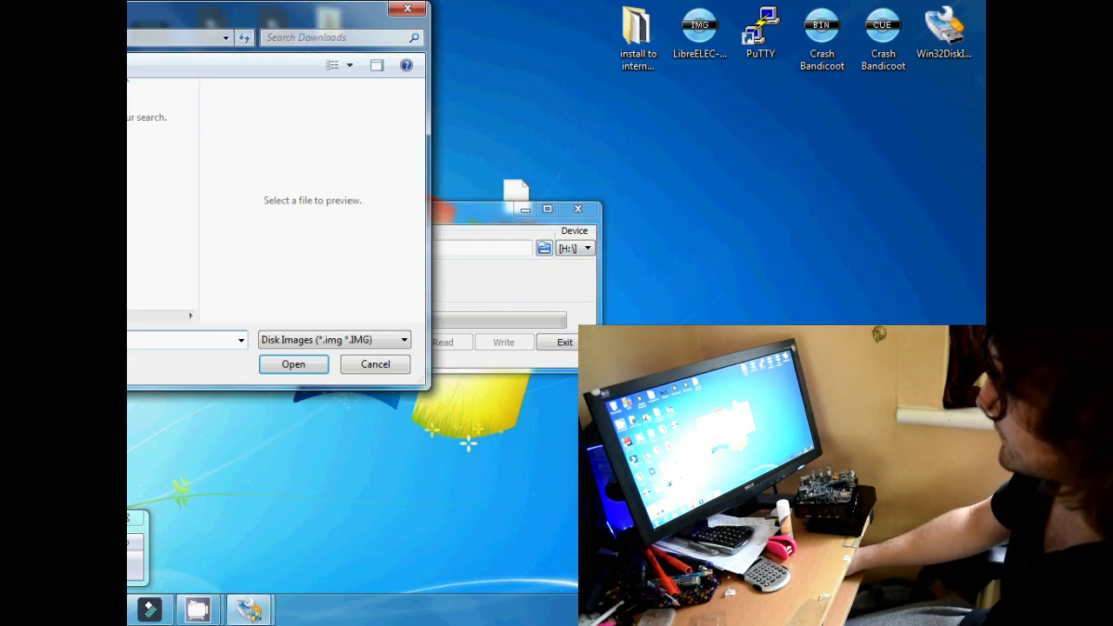
{"action": "left_click_drag", "start_coordinate": [191, 182], "coordinate": [198, 280]}
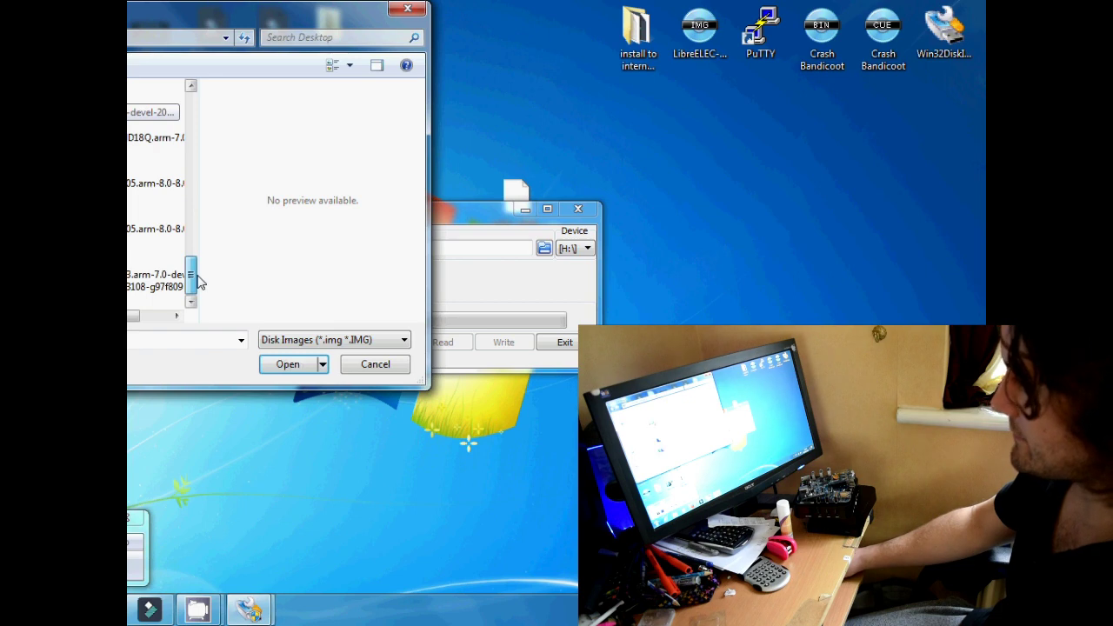
{"action": "left_click", "coordinate": [165, 243]}
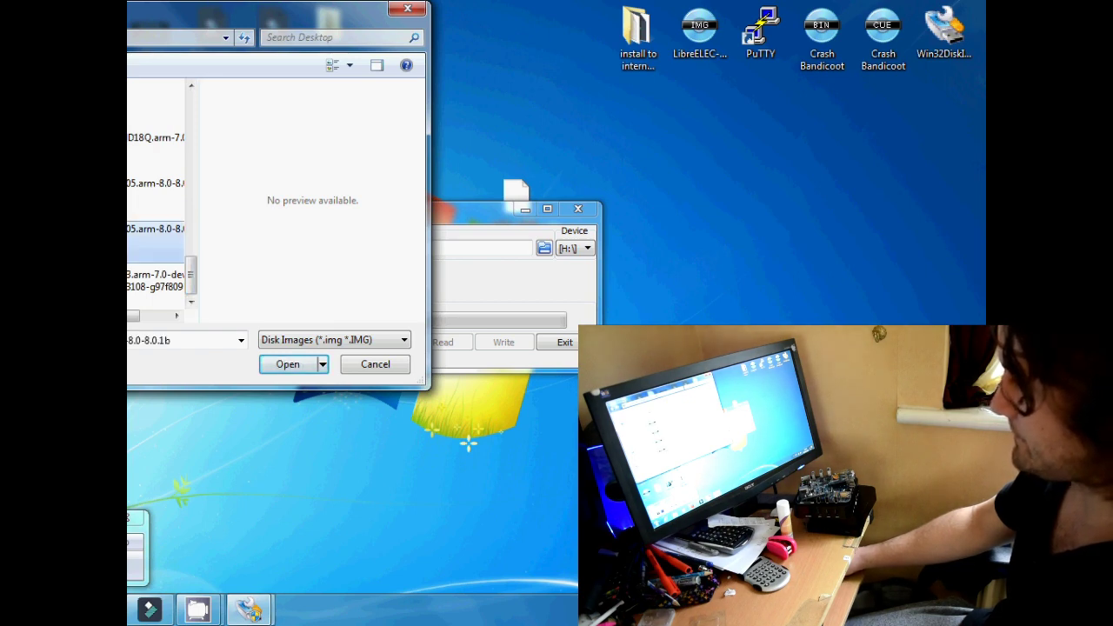
{"action": "left_click", "coordinate": [281, 367]}
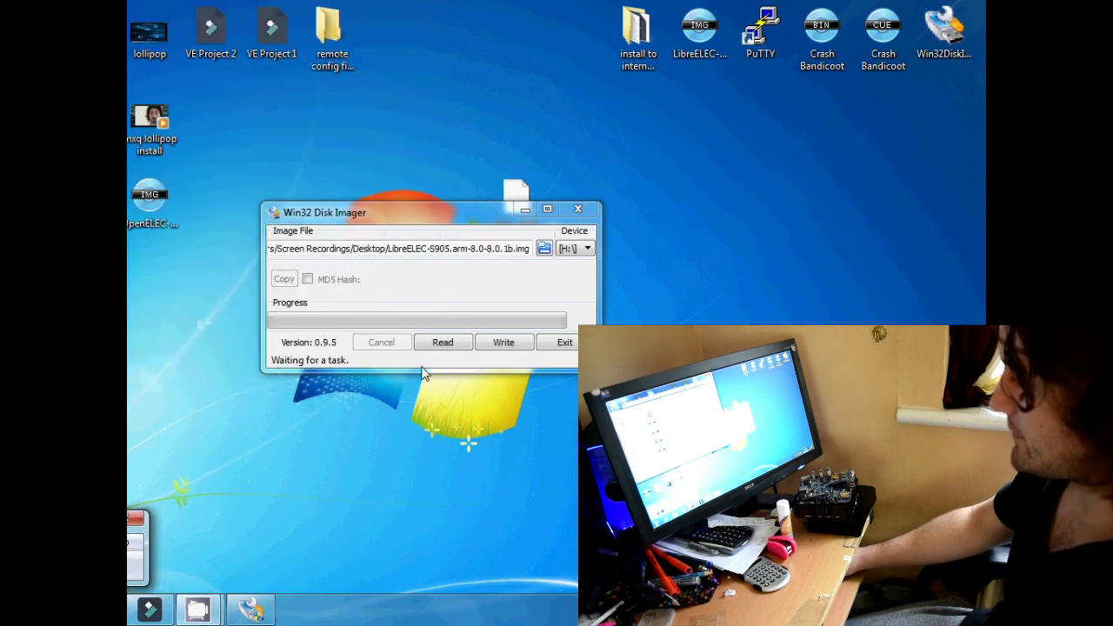
Write the loaded LibreELEC image to the H: device and close Win32 Disk Imager.
{"action": "left_click", "coordinate": [502, 350]}
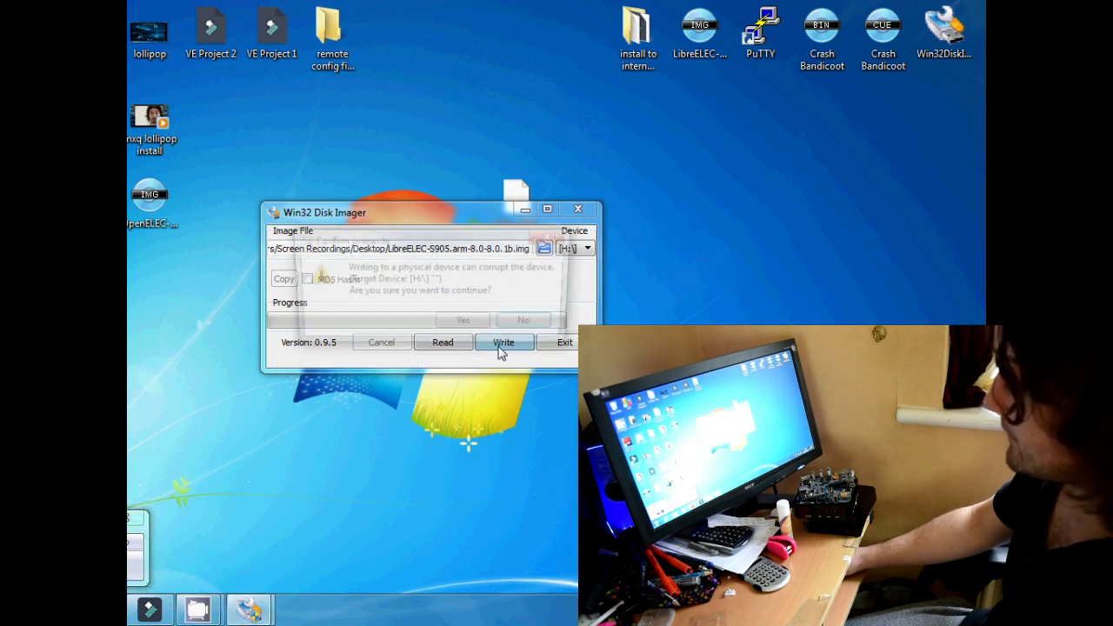
{"action": "left_click", "coordinate": [466, 324]}
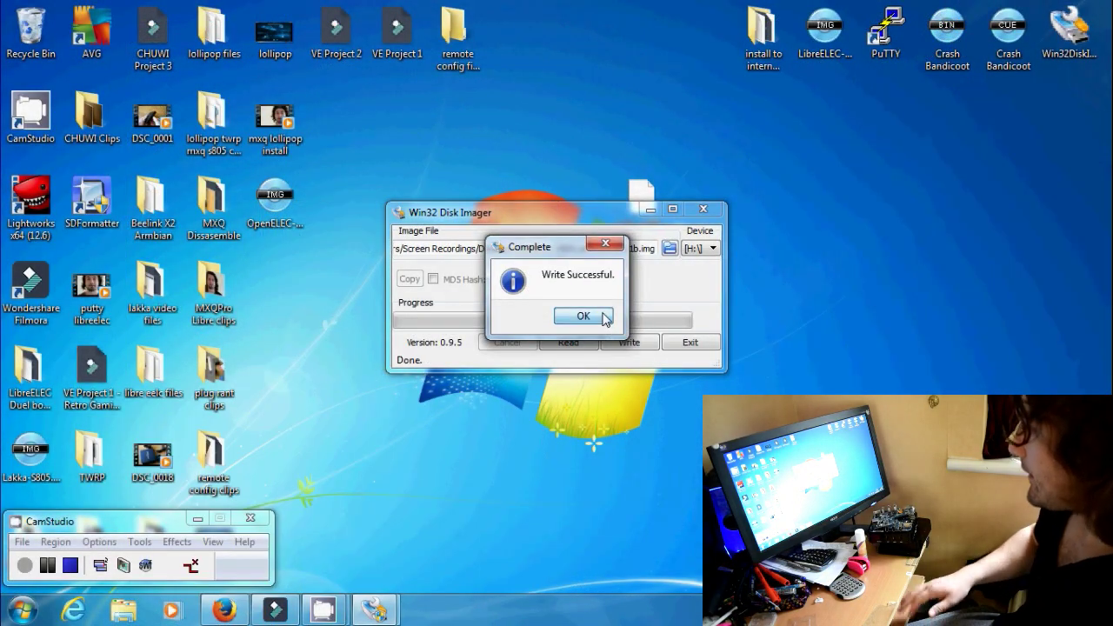
{"action": "left_click", "coordinate": [584, 315]}
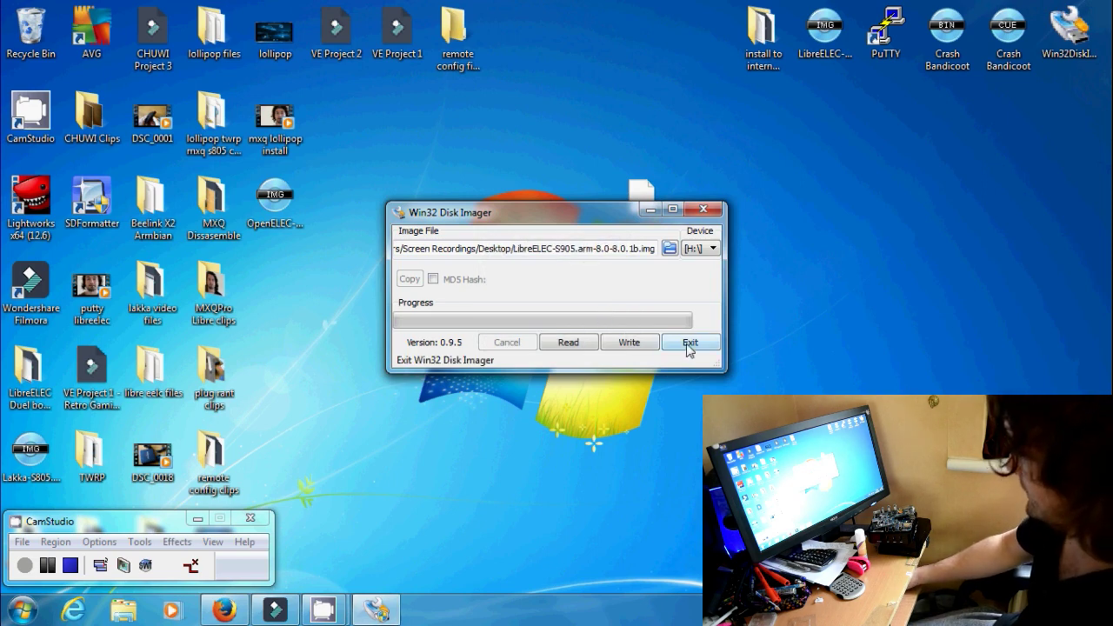
{"action": "left_click", "coordinate": [704, 211]}
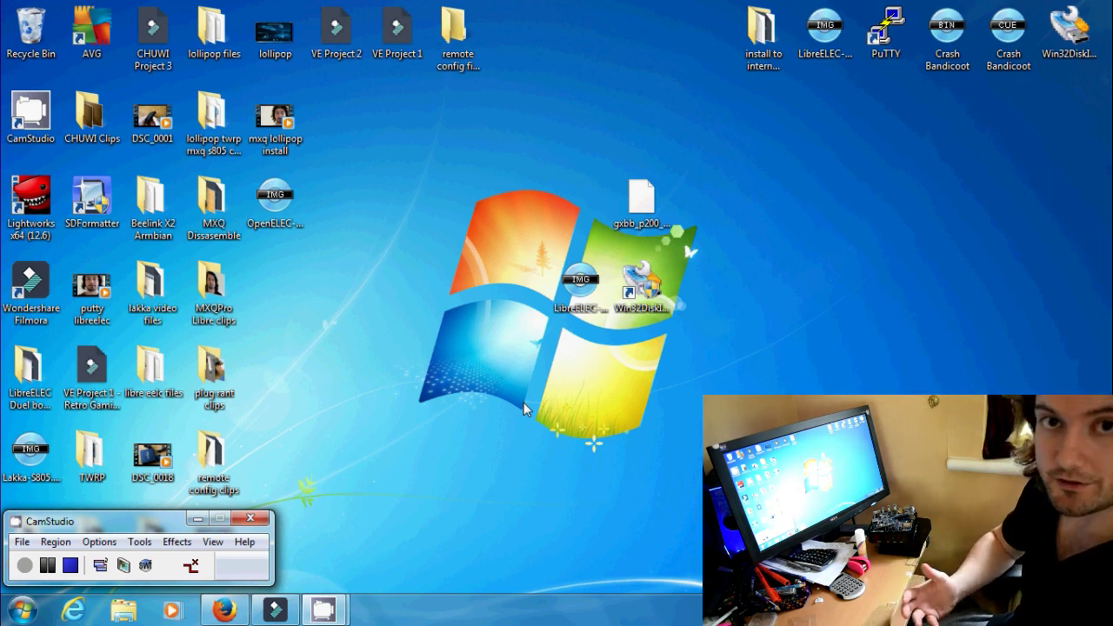
Switch to Firefox and open the device trees folder in the kszaq.libreelec.tv/s905/ index.
{"action": "left_click", "coordinate": [224, 611]}
{"action": "left_click", "coordinate": [102, 8]}
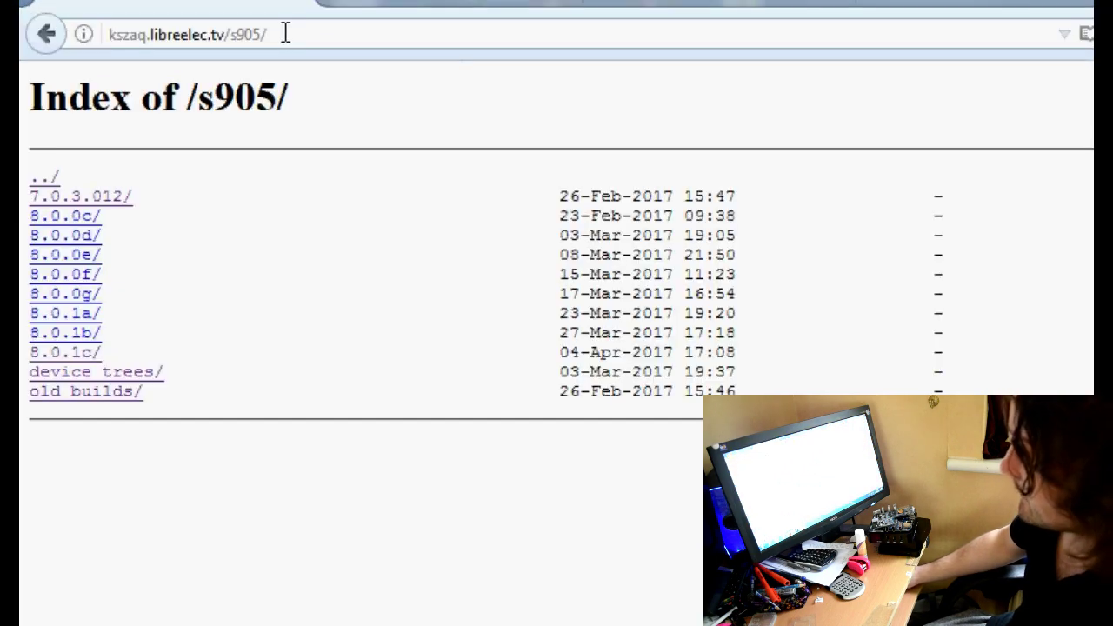
{"action": "left_click_drag", "start_coordinate": [285, 34], "coordinate": [98, 39]}
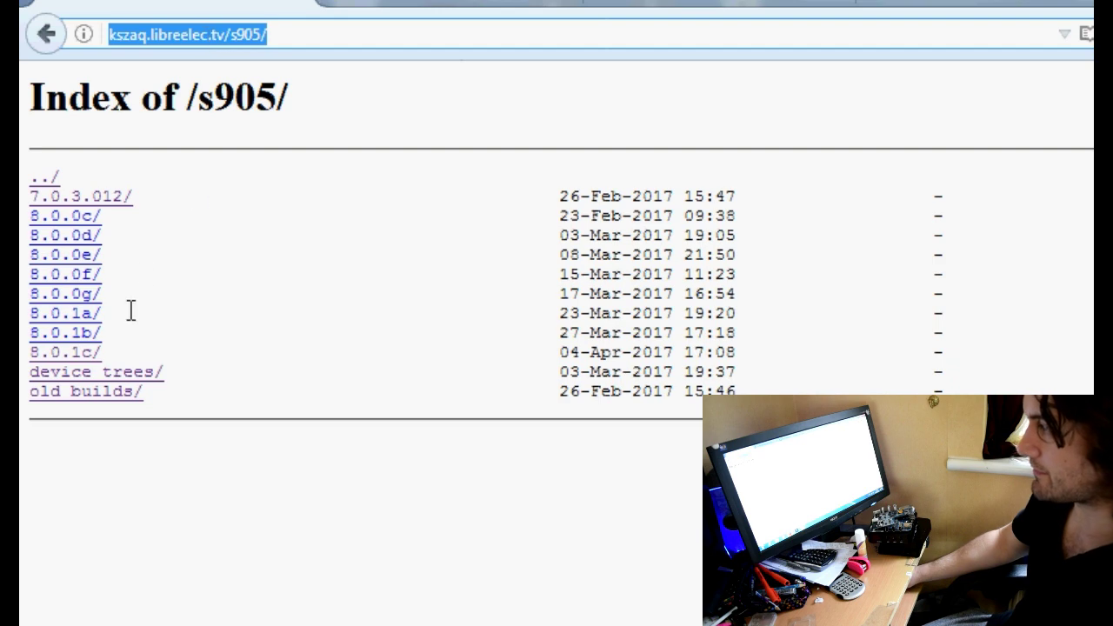
{"action": "mouse_move", "coordinate": [186, 378]}
{"action": "left_mouse_down"}
{"action": "mouse_move", "coordinate": [33, 386]}
{"action": "mouse_move", "coordinate": [82, 391]}
{"action": "mouse_move", "coordinate": [187, 368]}
{"action": "left_mouse_up"}
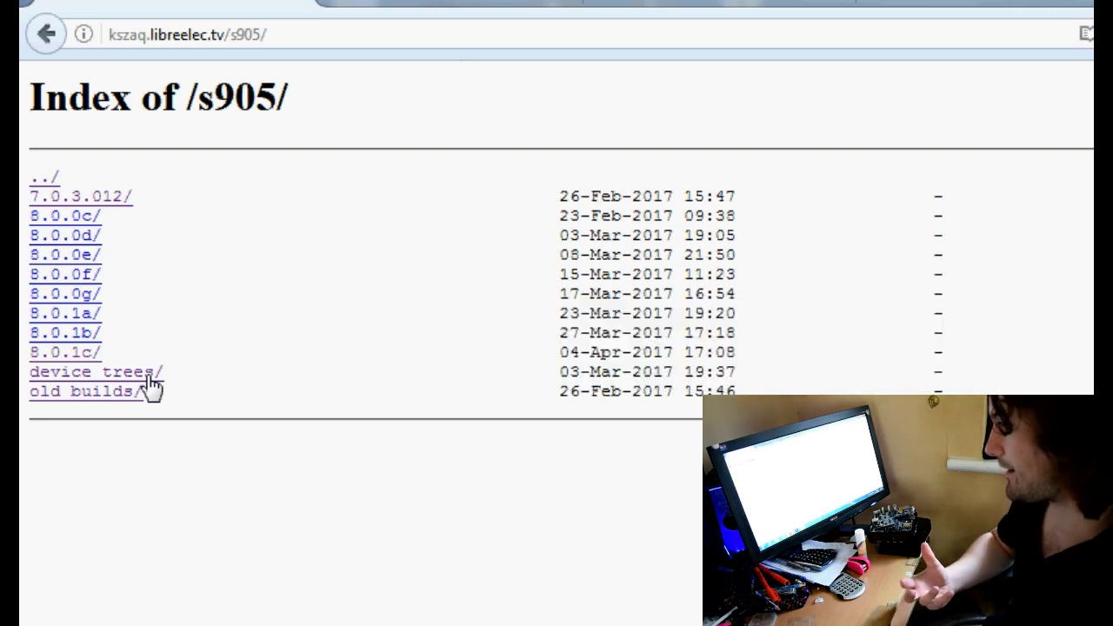
{"action": "left_click", "coordinate": [150, 374]}
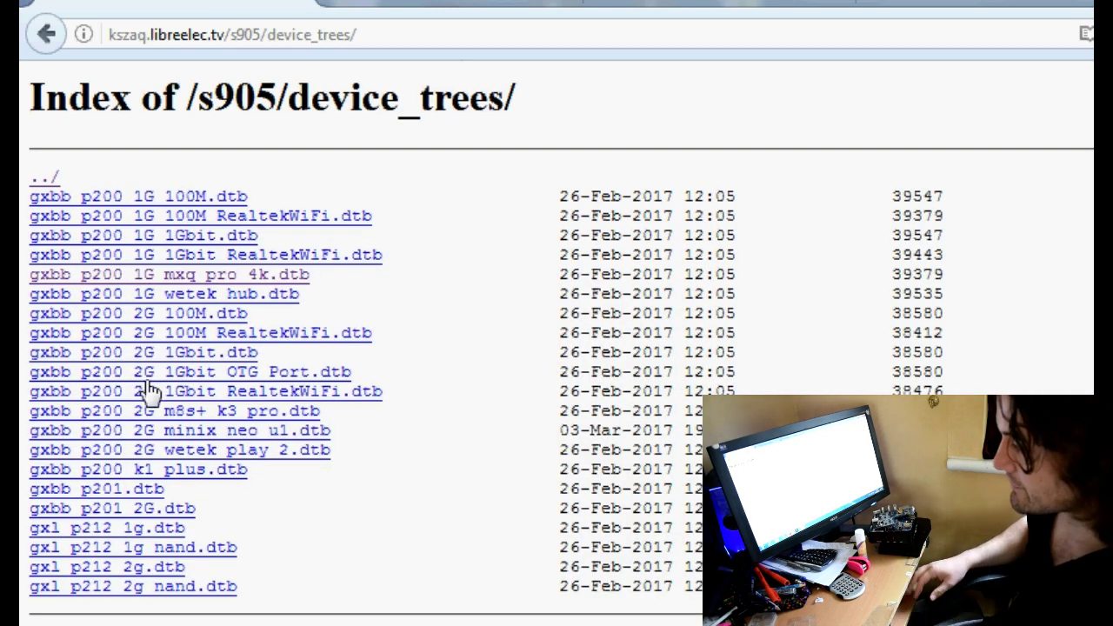
Examine the device tree list, comparing the 1G and 2G, 100M and 1Gbit variants with gxbb_p200_1G_mxq_pro_4k.dtb.
{"action": "left_click_drag", "start_coordinate": [361, 278], "coordinate": [27, 296]}
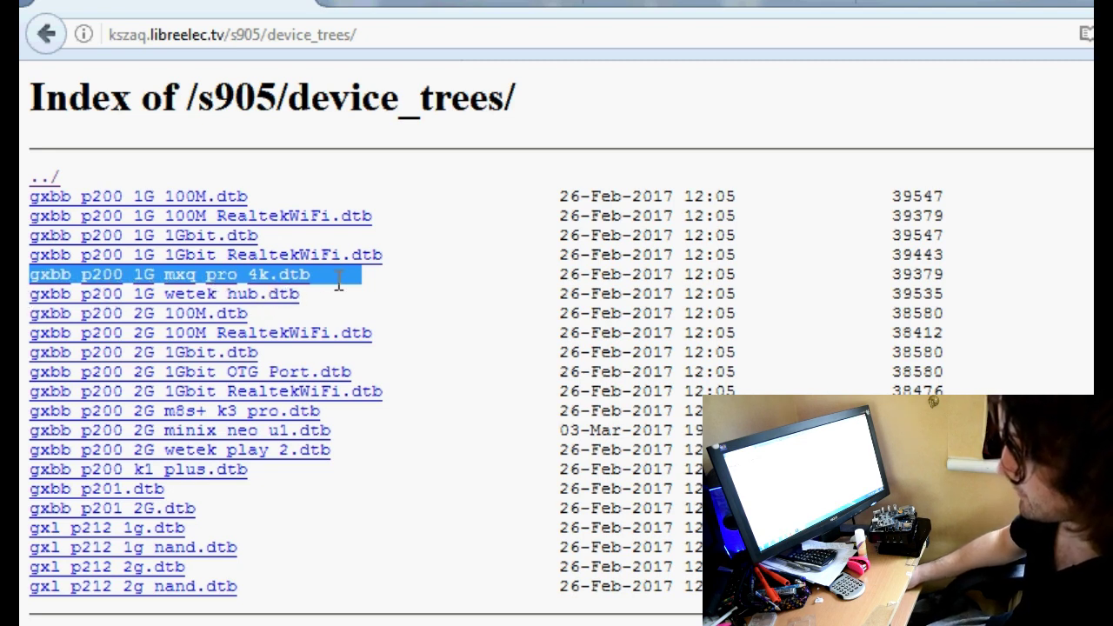
{"action": "left_click", "coordinate": [422, 284]}
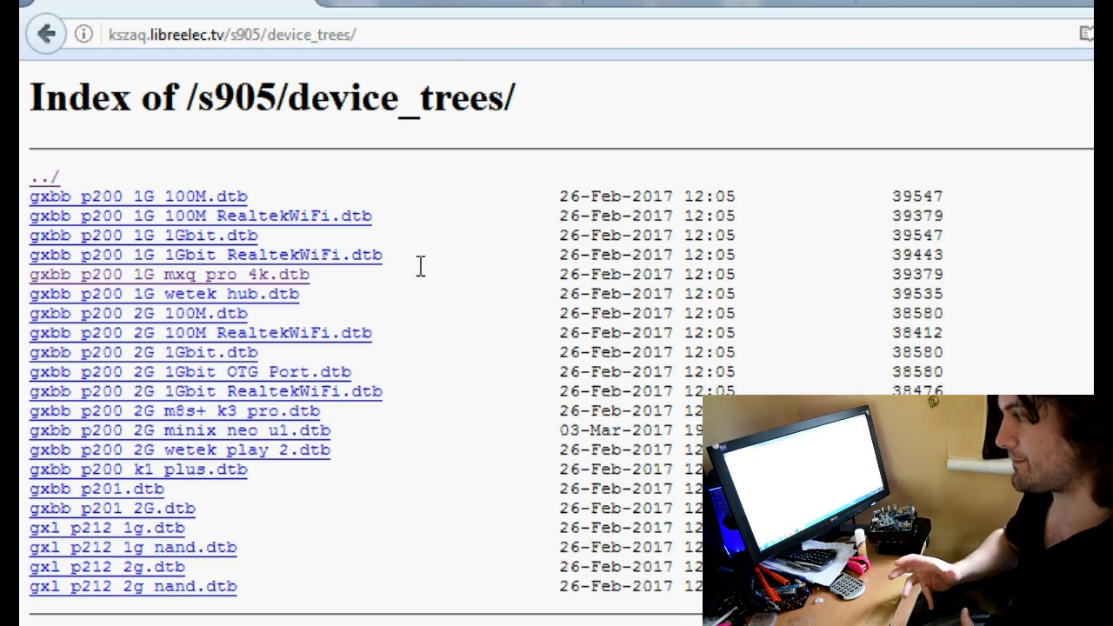
{"action": "left_click_drag", "start_coordinate": [300, 586], "coordinate": [309, 621]}
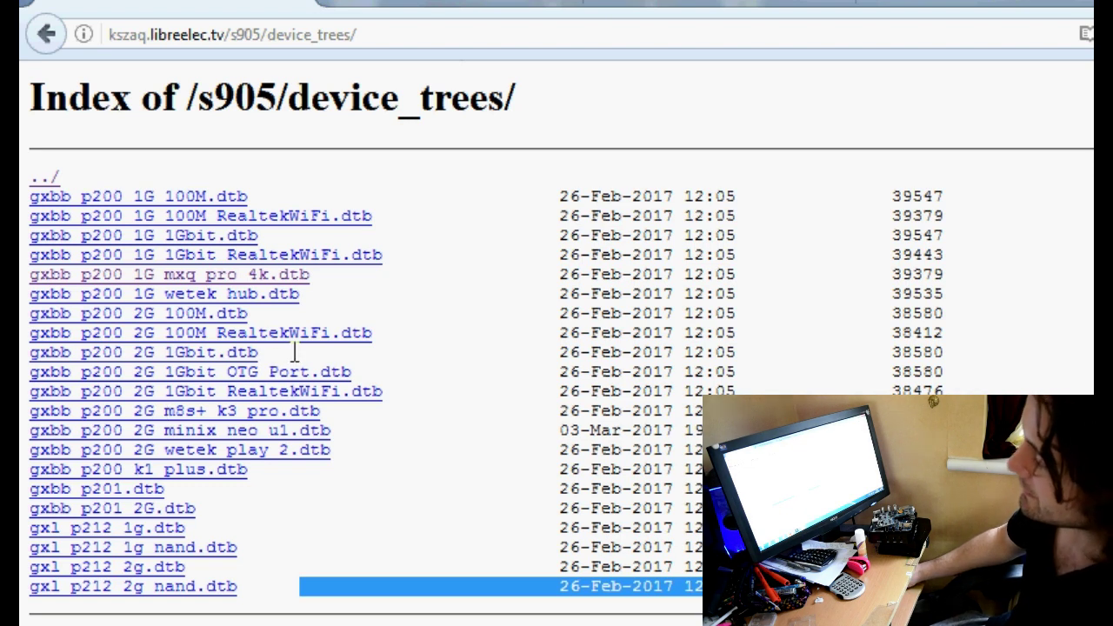
{"action": "left_click_drag", "start_coordinate": [319, 352], "coordinate": [33, 367]}
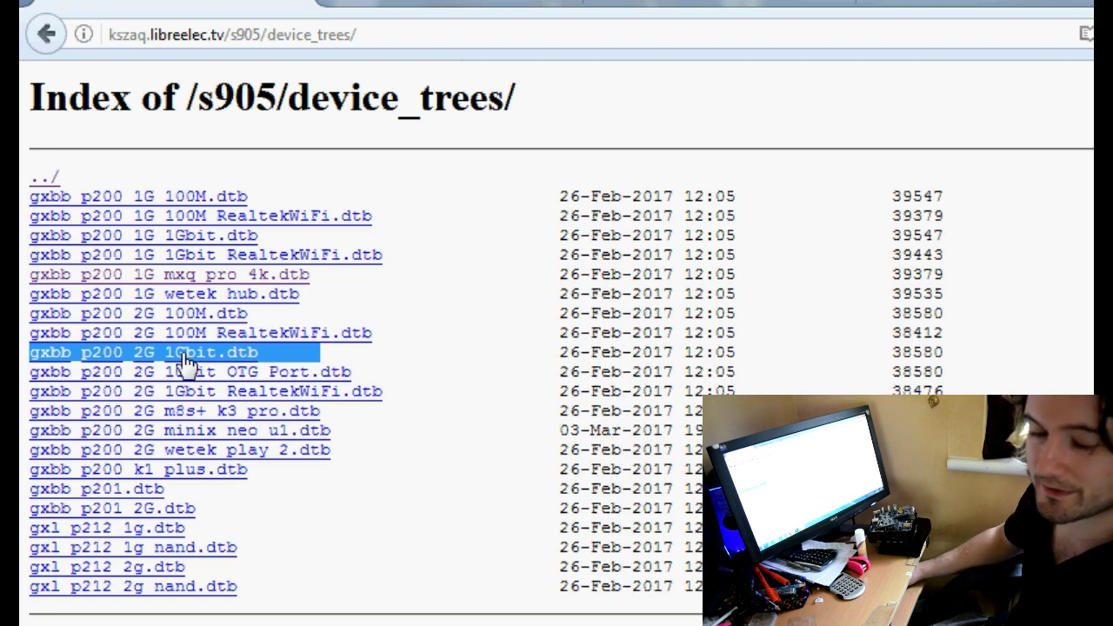
{"action": "left_click_drag", "start_coordinate": [319, 294], "coordinate": [287, 298]}
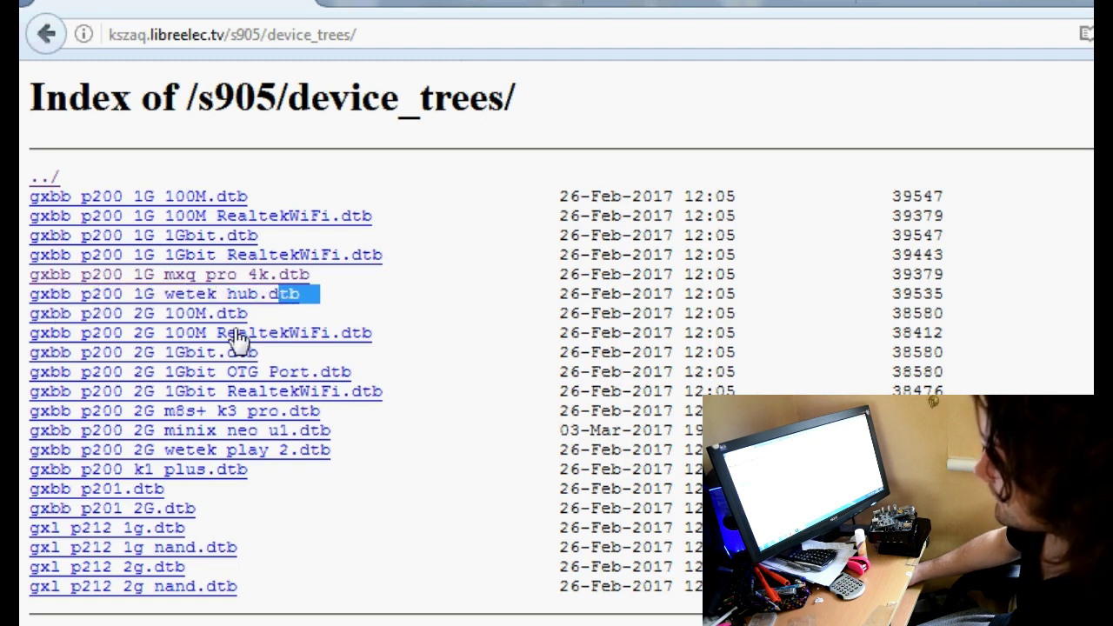
{"action": "left_click", "coordinate": [269, 235]}
{"action": "mouse_move", "coordinate": [290, 235]}
{"action": "left_mouse_down"}
{"action": "mouse_move", "coordinate": [20, 238]}
{"action": "mouse_move", "coordinate": [231, 249]}
{"action": "mouse_move", "coordinate": [294, 234]}
{"action": "left_mouse_up"}
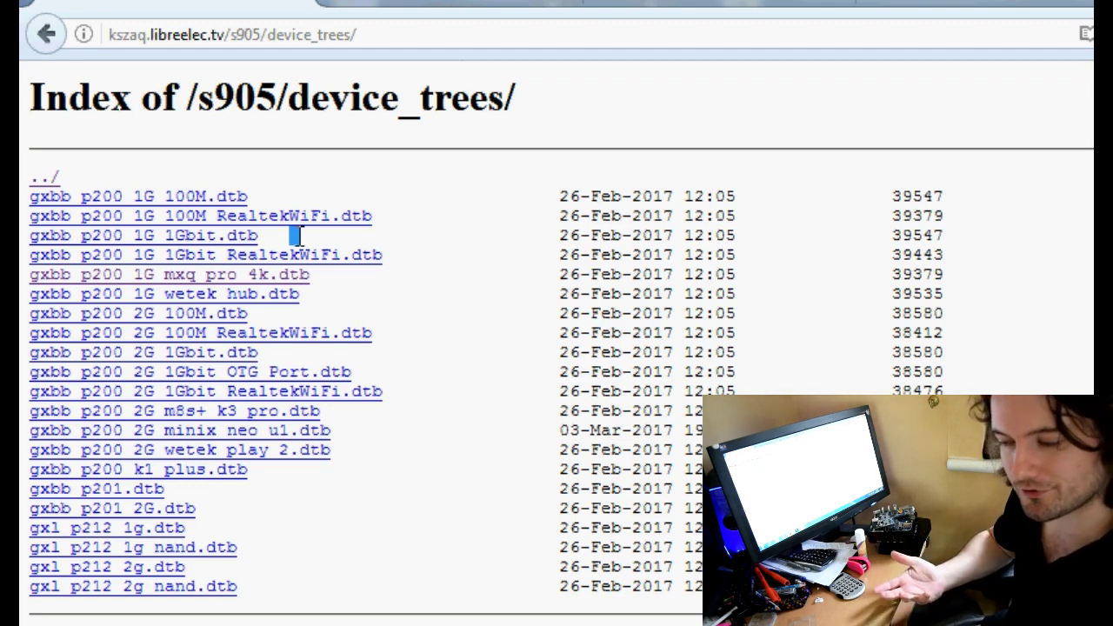
{"action": "left_click_drag", "start_coordinate": [341, 275], "coordinate": [35, 288]}
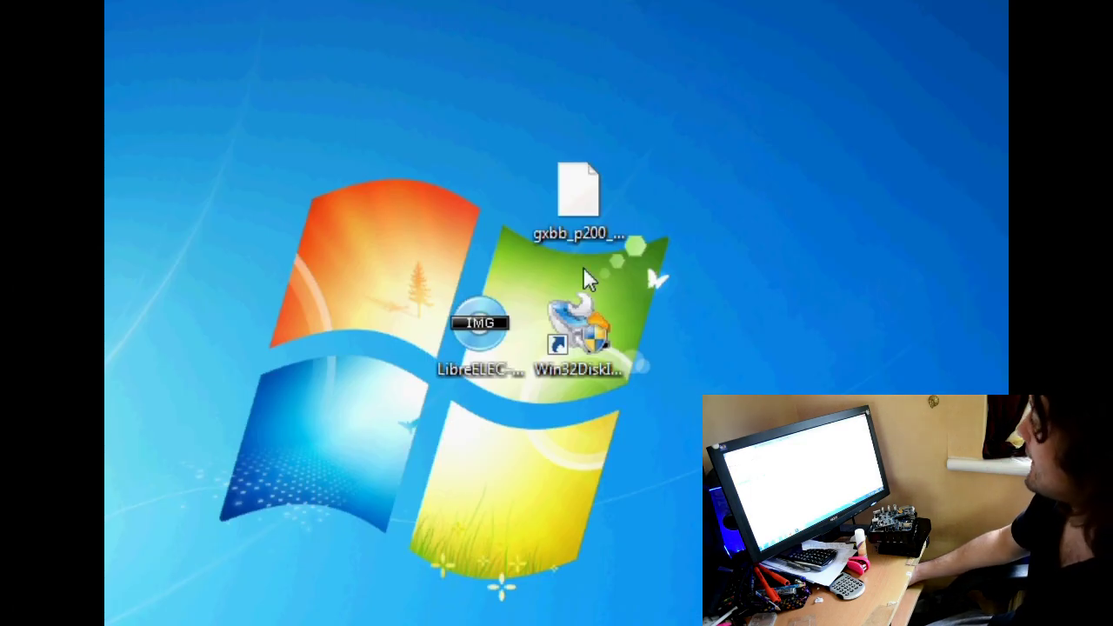
Rename the gxbb_p200_1G_mxq_pro_4k.dtb file on the desktop to dtb.img, accepting the extension change.
{"action": "left_click", "coordinate": [574, 207]}
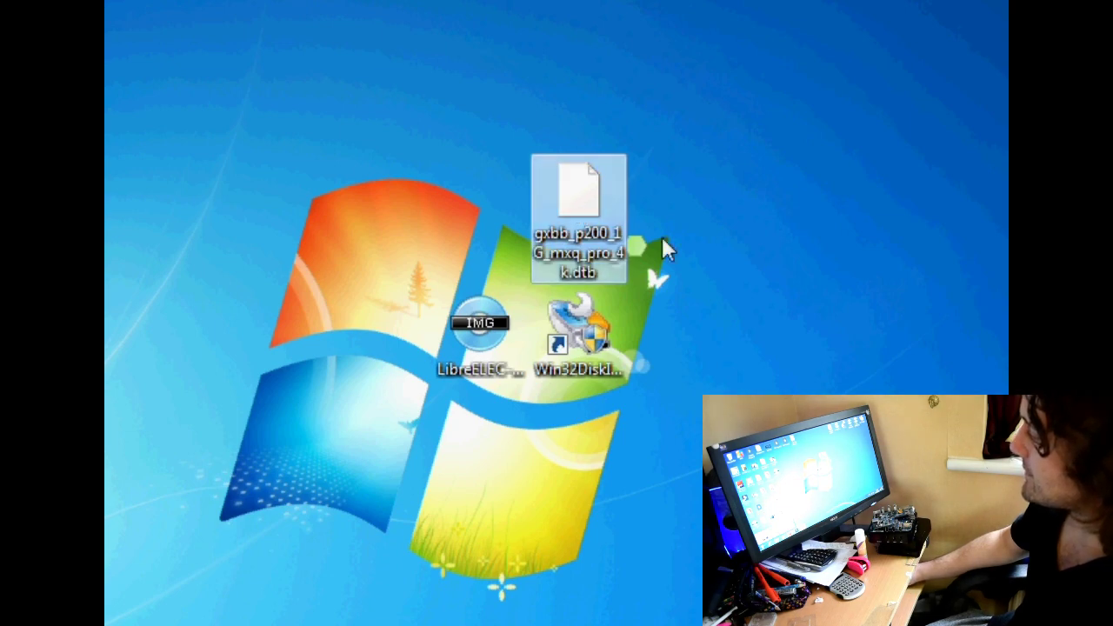
{"action": "left_click_drag", "start_coordinate": [772, 353], "coordinate": [675, 208]}
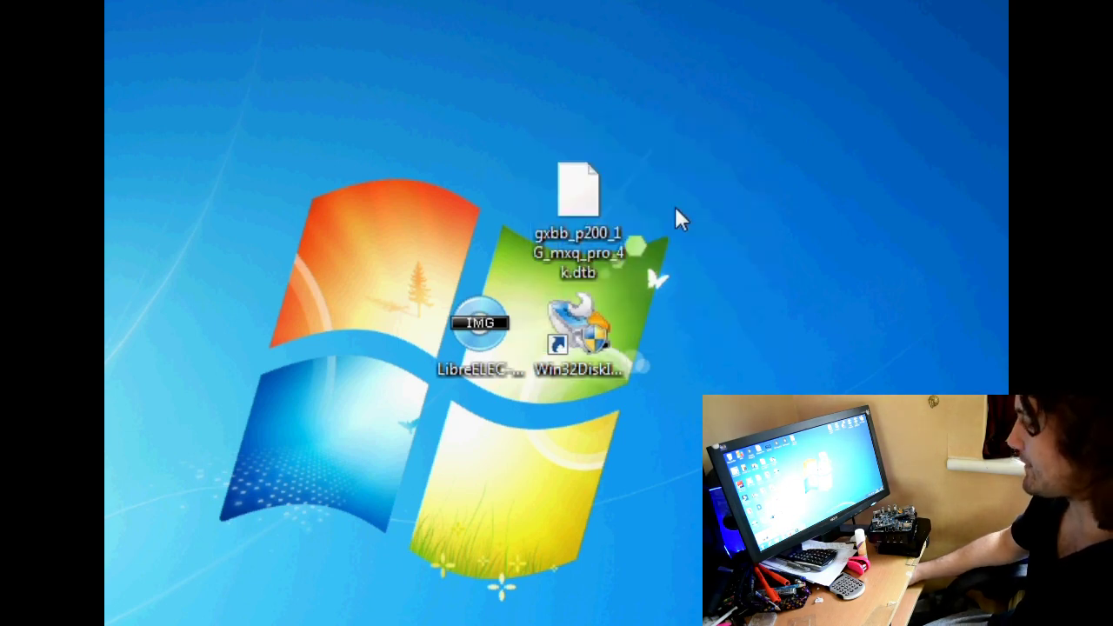
{"action": "left_click", "coordinate": [581, 224]}
{"action": "right_click", "coordinate": [581, 225]}
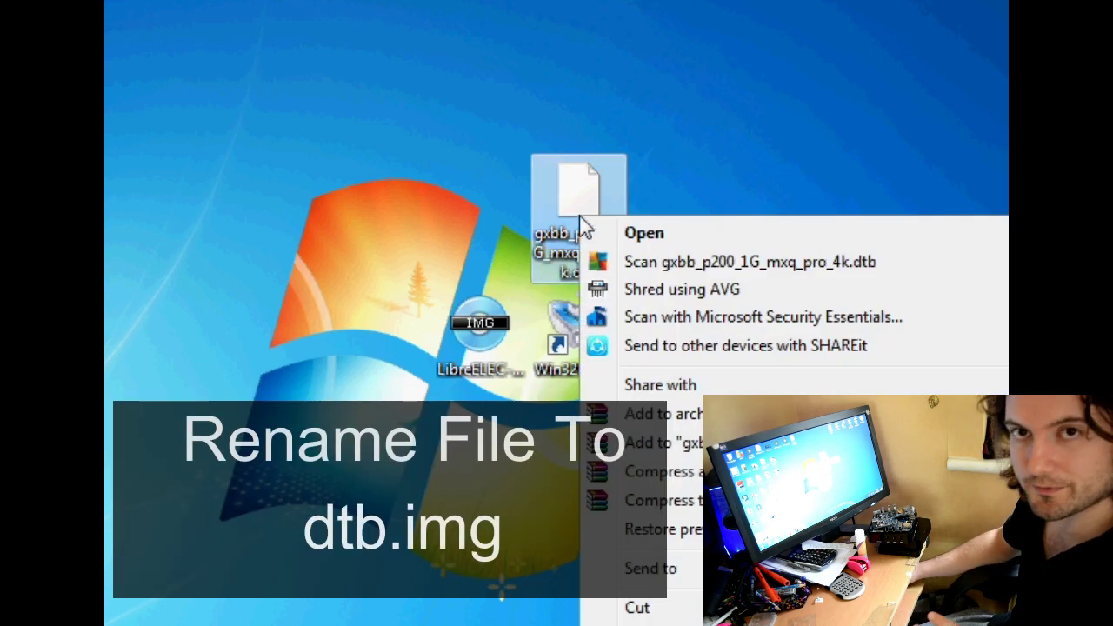
{"action": "key", "text": "m"}
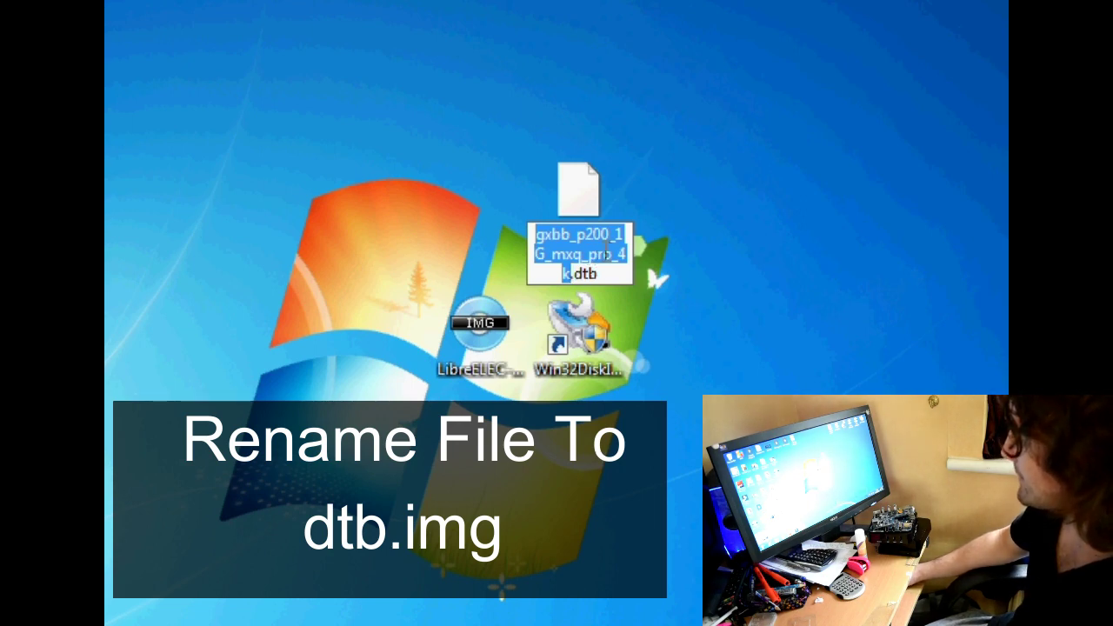
{"action": "left_click", "coordinate": [615, 273]}
{"action": "left_click_drag", "start_coordinate": [615, 274], "coordinate": [525, 216]}
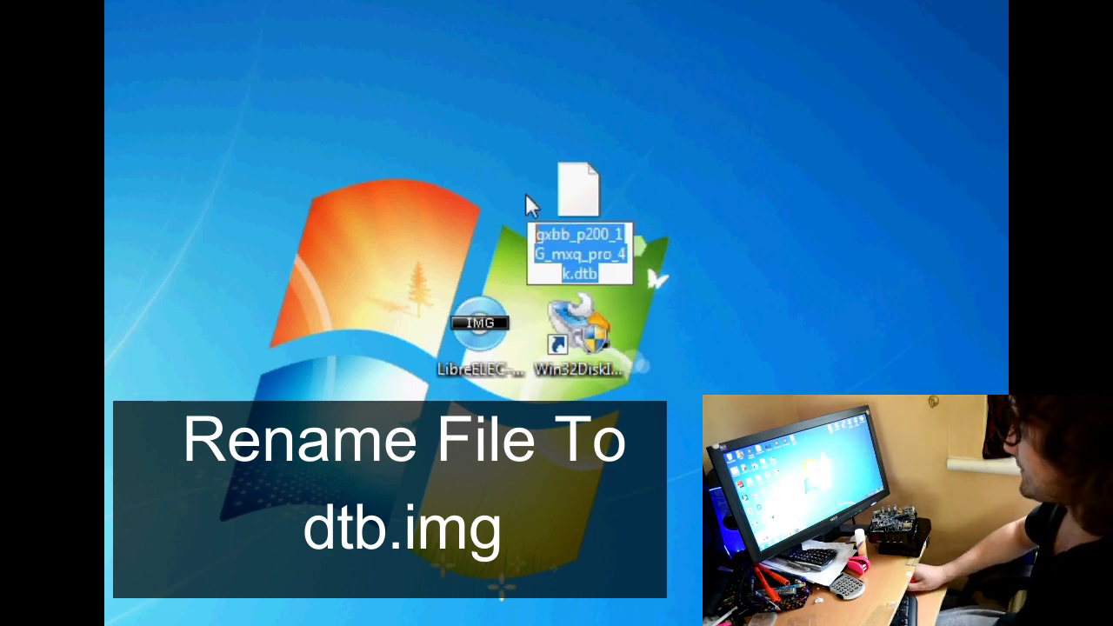
{"action": "type", "text": "dtb."}
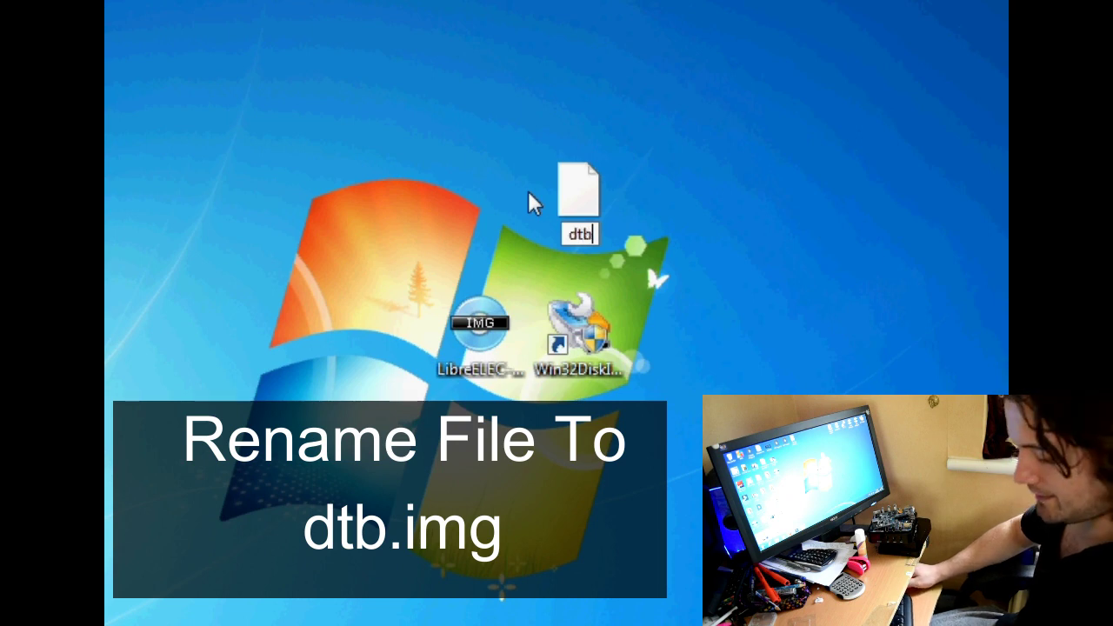
{"action": "type", "text": "img"}
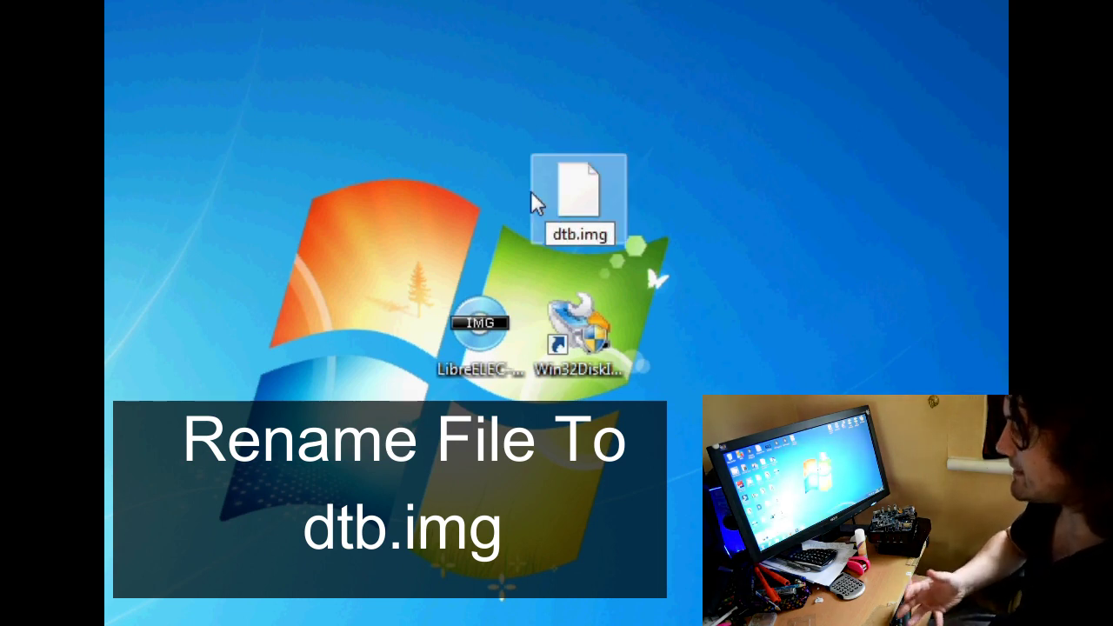
{"action": "key", "text": "Return"}
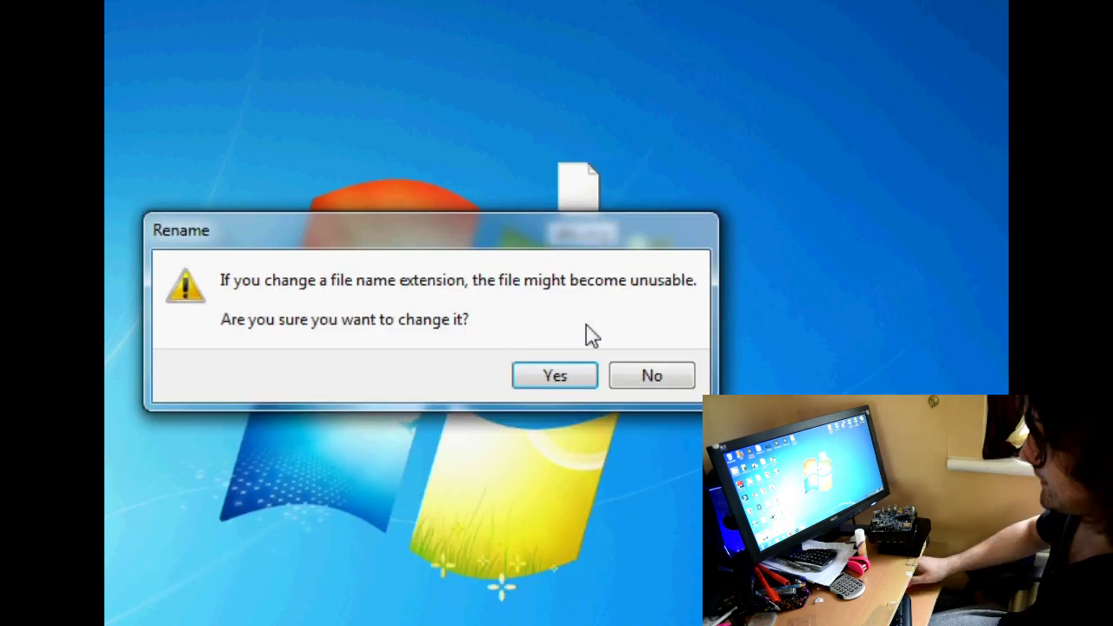
{"action": "left_click", "coordinate": [555, 377]}
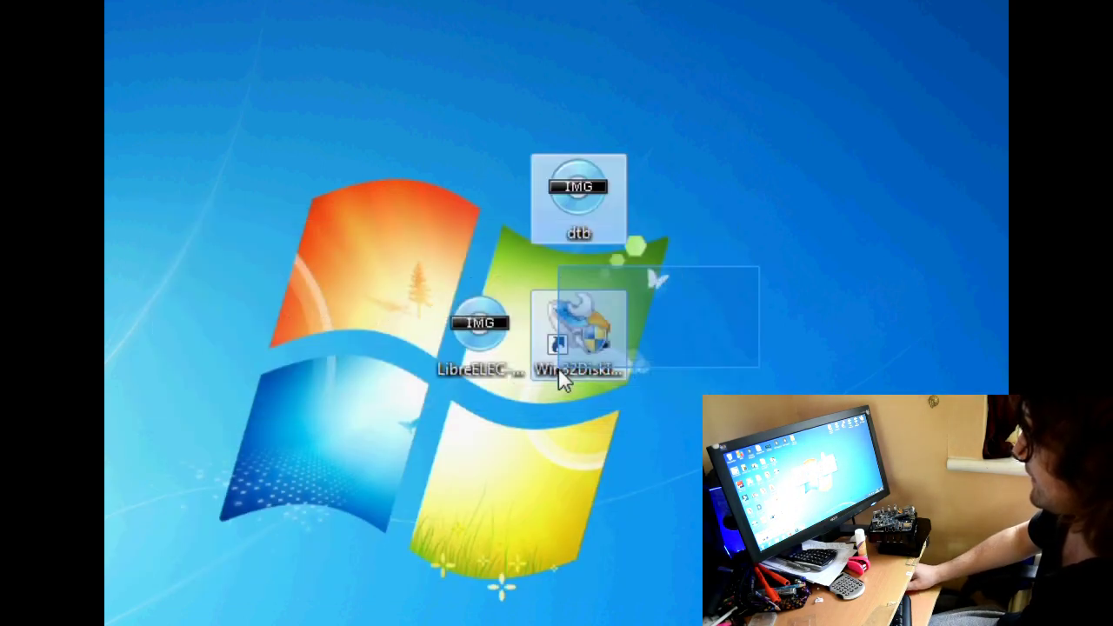
{"action": "left_click_drag", "start_coordinate": [626, 225], "coordinate": [706, 319]}
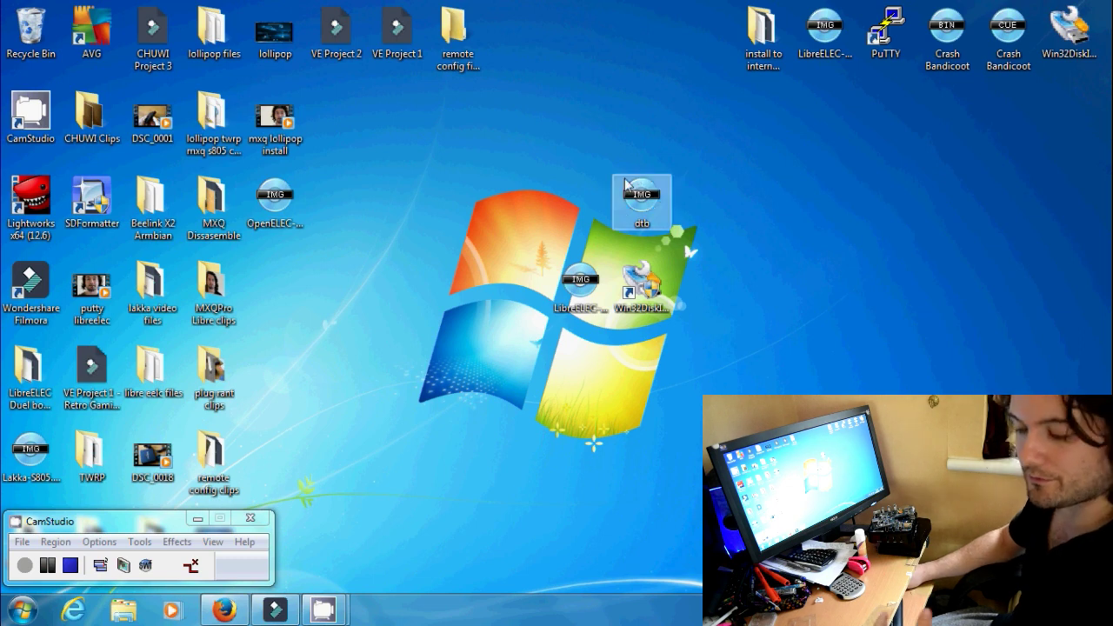
Open the LIBREELEC (H:) drive from Computer and permanently delete its original dtb image file.
{"action": "left_click", "coordinate": [21, 611]}
{"action": "left_click", "coordinate": [292, 341]}
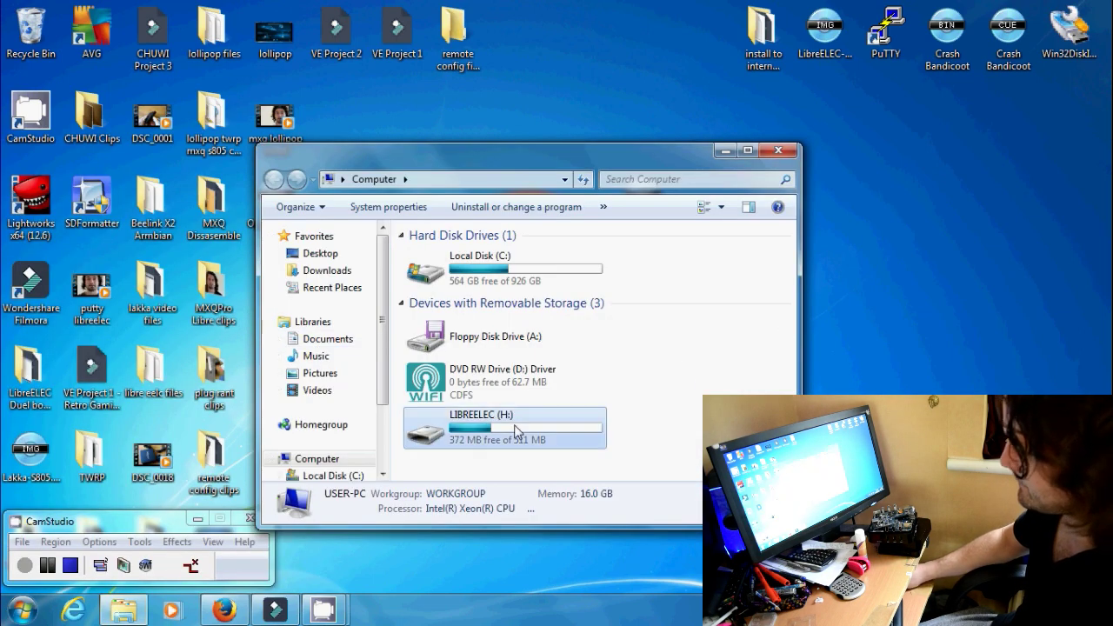
{"action": "double_click", "coordinate": [514, 433]}
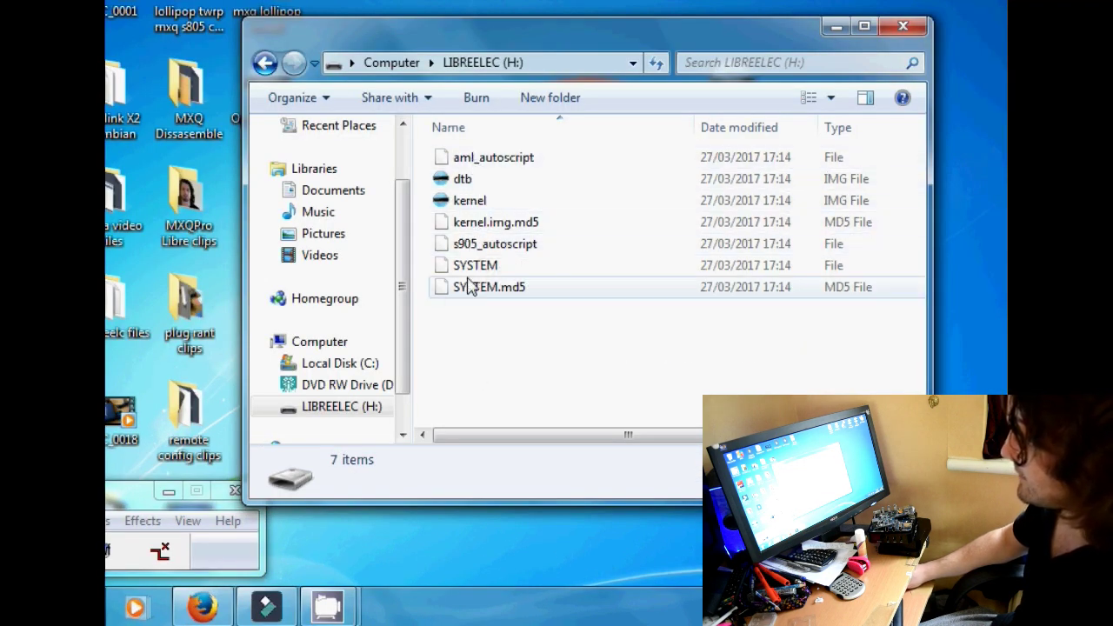
{"action": "left_click", "coordinate": [477, 190]}
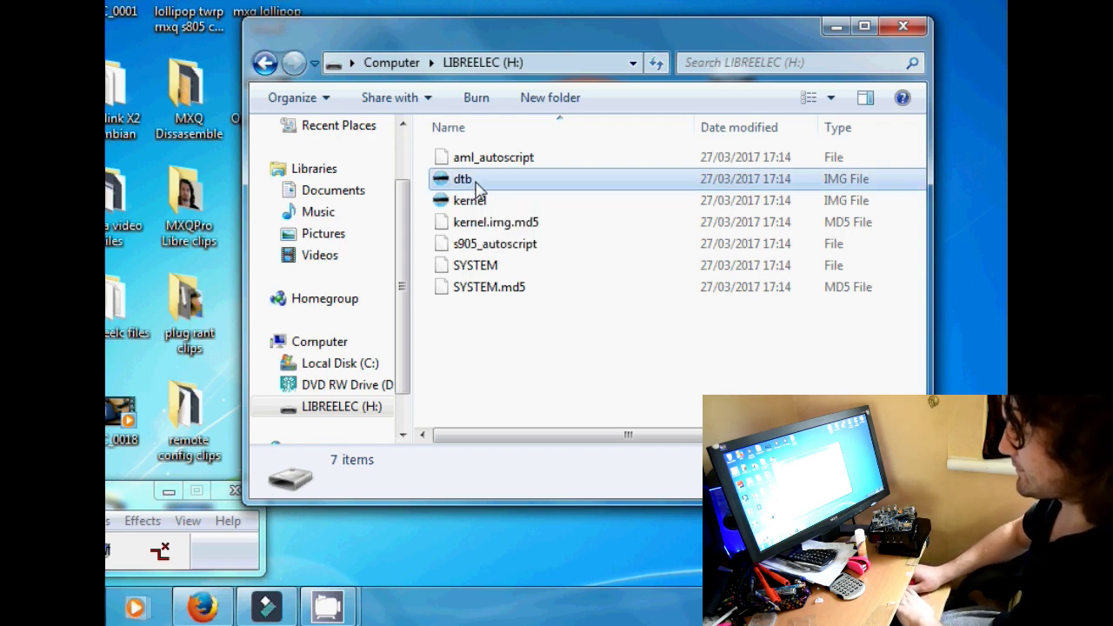
{"action": "key", "text": "Delete"}
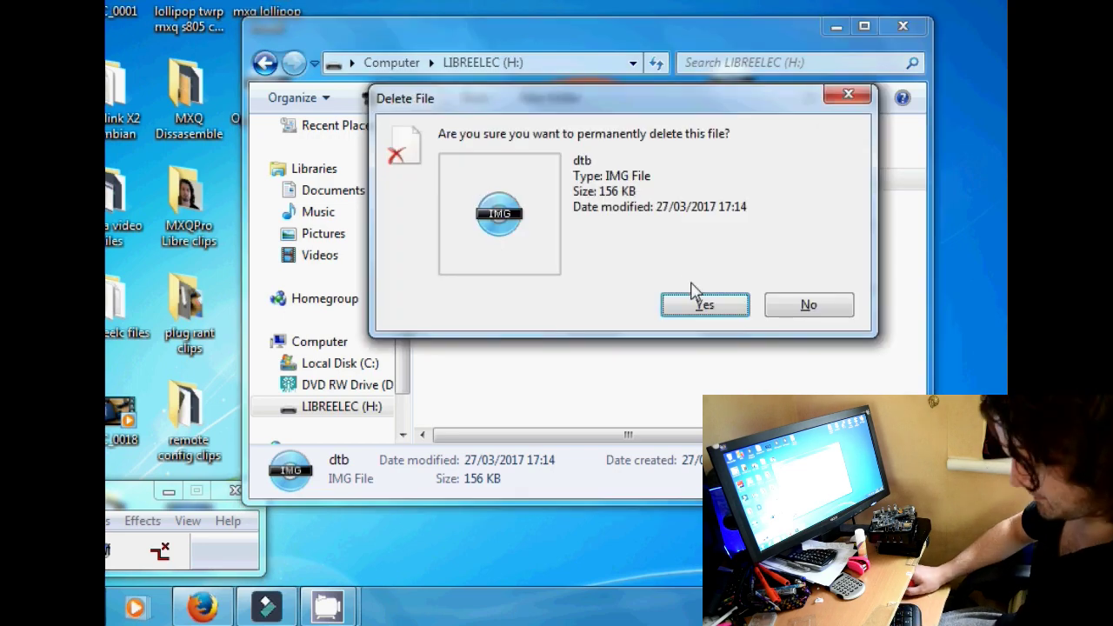
{"action": "left_click", "coordinate": [704, 303]}
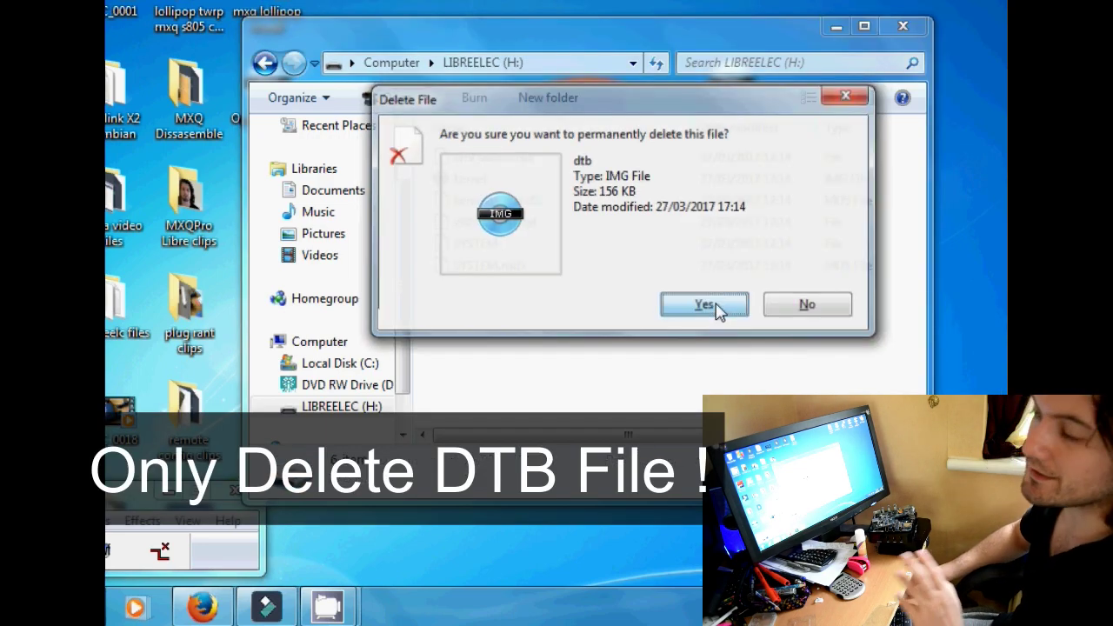
Copy the renamed dtb.img from the desktop onto the LIBREELEC (H:) drive.
{"action": "left_click_drag", "start_coordinate": [617, 60], "coordinate": [690, 148]}
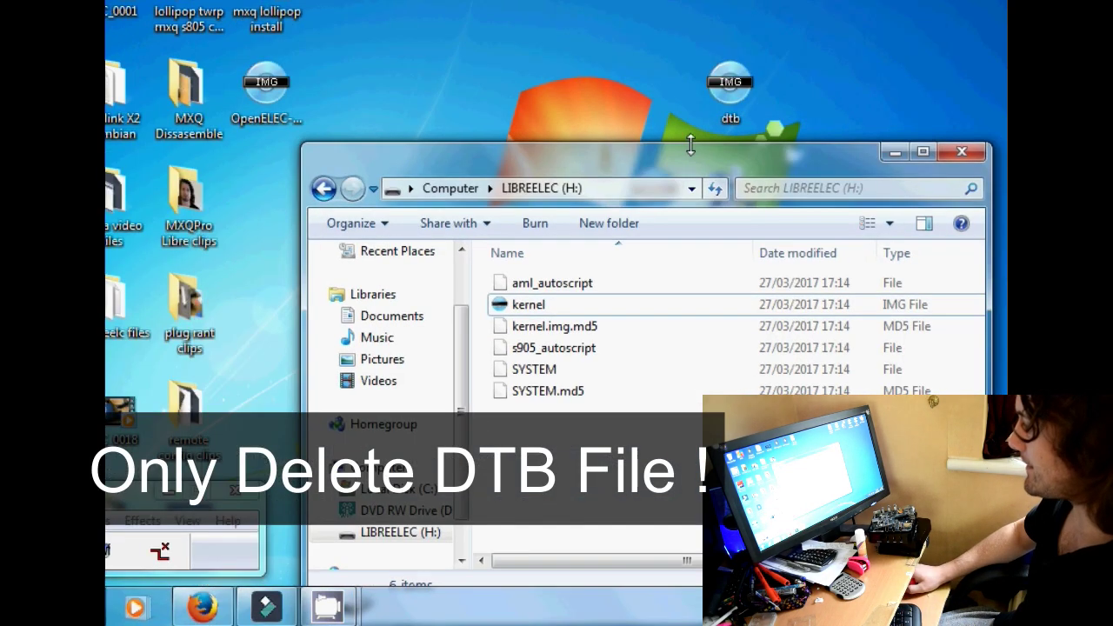
{"action": "left_click_drag", "start_coordinate": [720, 97], "coordinate": [534, 448]}
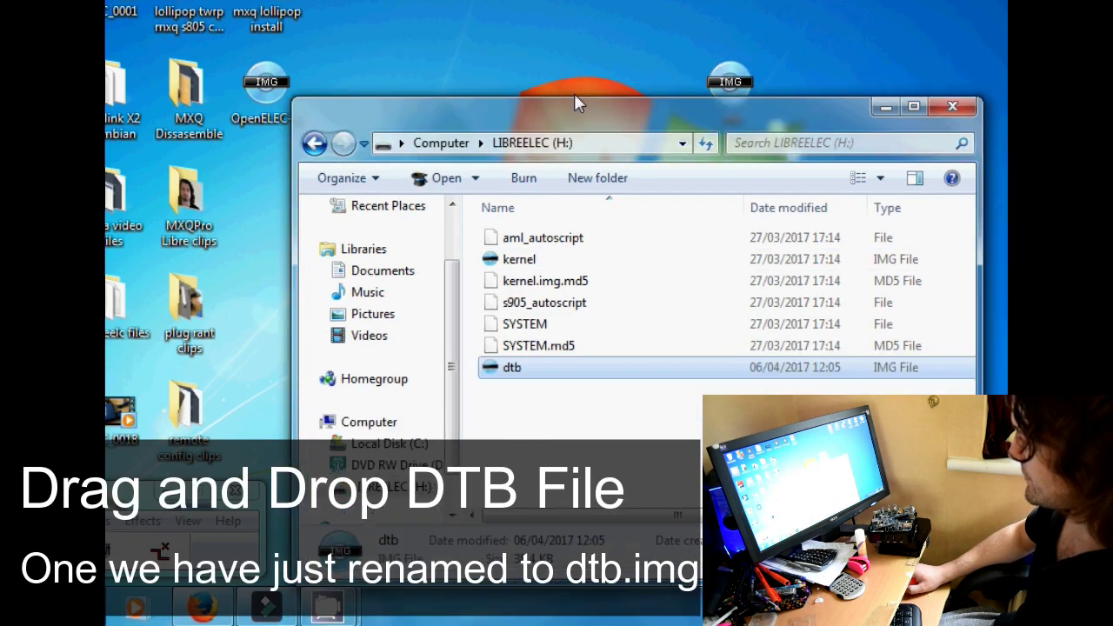
{"action": "left_click_drag", "start_coordinate": [609, 152], "coordinate": [587, 0]}
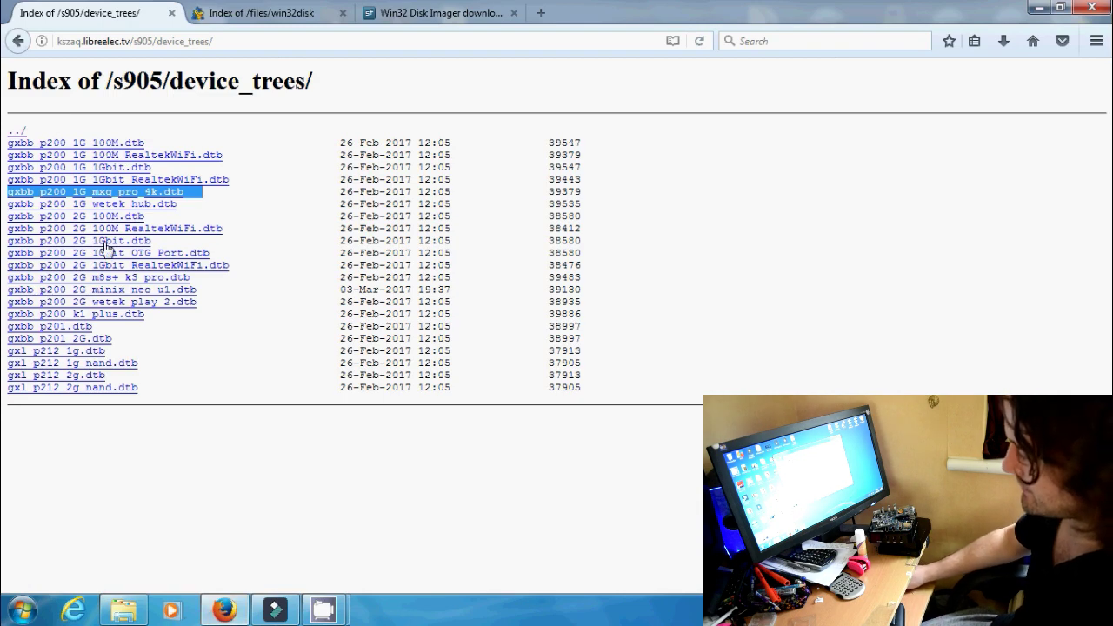
Review the device tree list in Firefox again and look over the complete set of files on the LIBREELEC (H:) drive.
{"action": "left_click", "coordinate": [169, 404]}
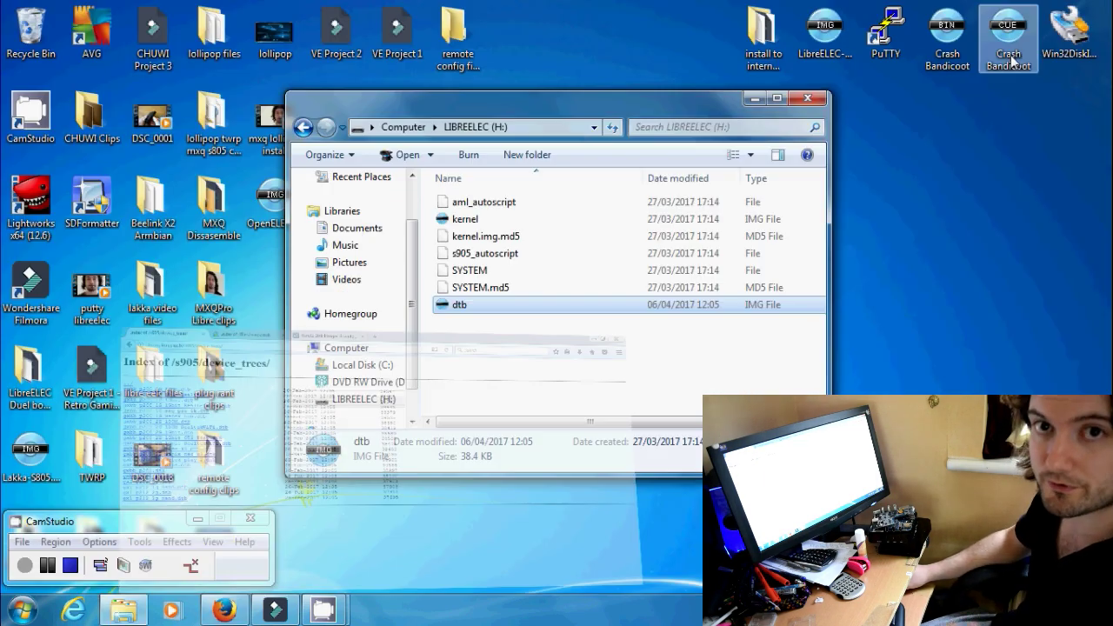
{"action": "left_click", "coordinate": [491, 373]}
{"action": "left_click_drag", "start_coordinate": [407, 347], "coordinate": [392, 185]}
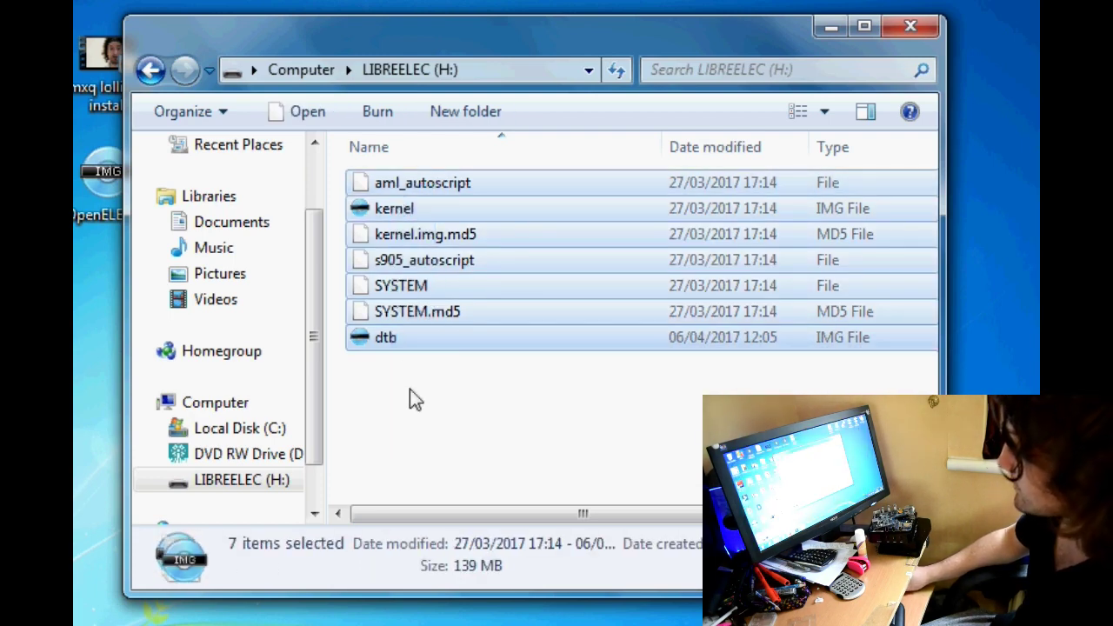
{"action": "left_click", "coordinate": [414, 425]}
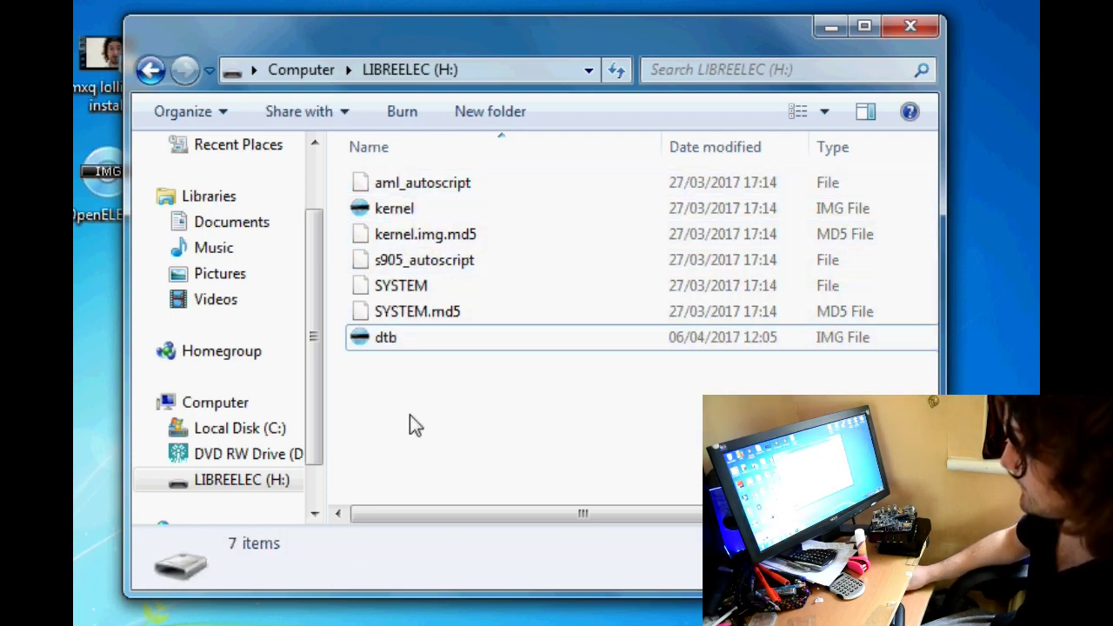